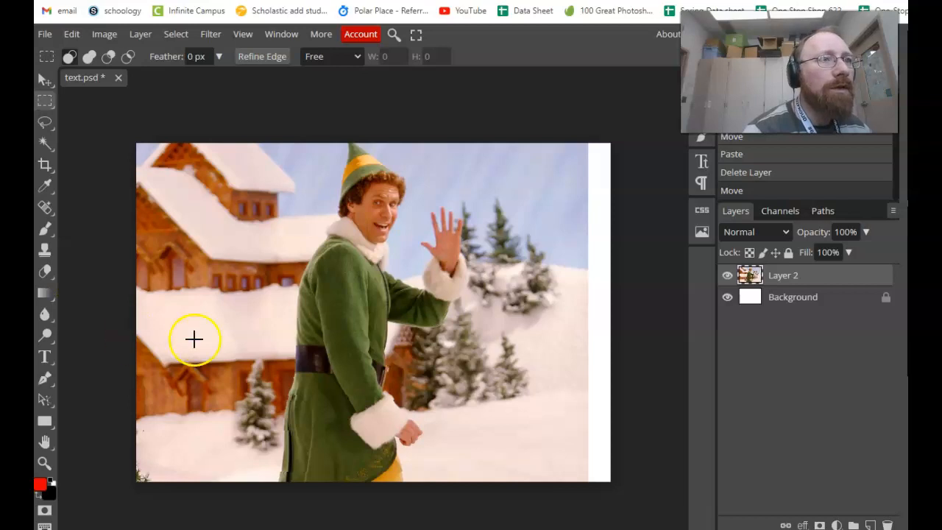
# Add a Carlito Bold text layer reading "elf" on the photo, to the left of the character
pyautogui.rightClick(49, 358)
pyautogui.click(116, 366)
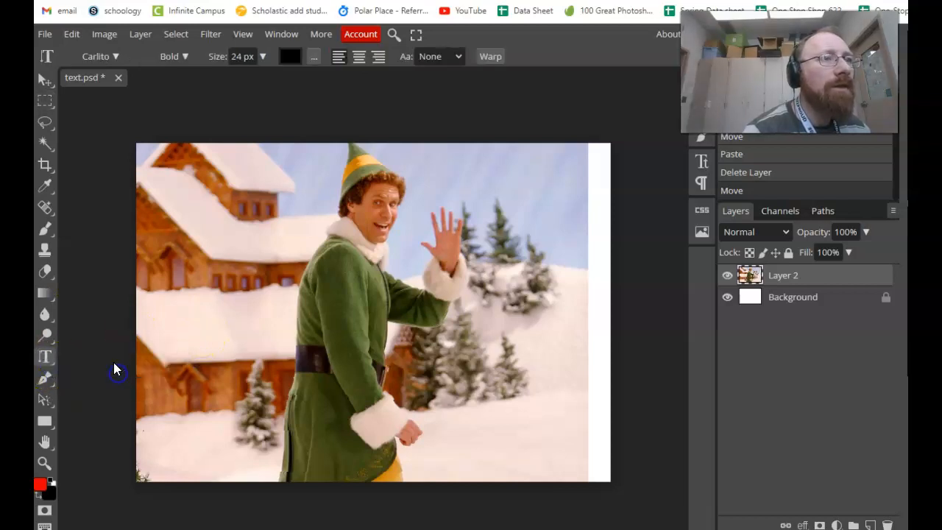
pyautogui.rightClick(47, 357)
pyautogui.click(101, 360)
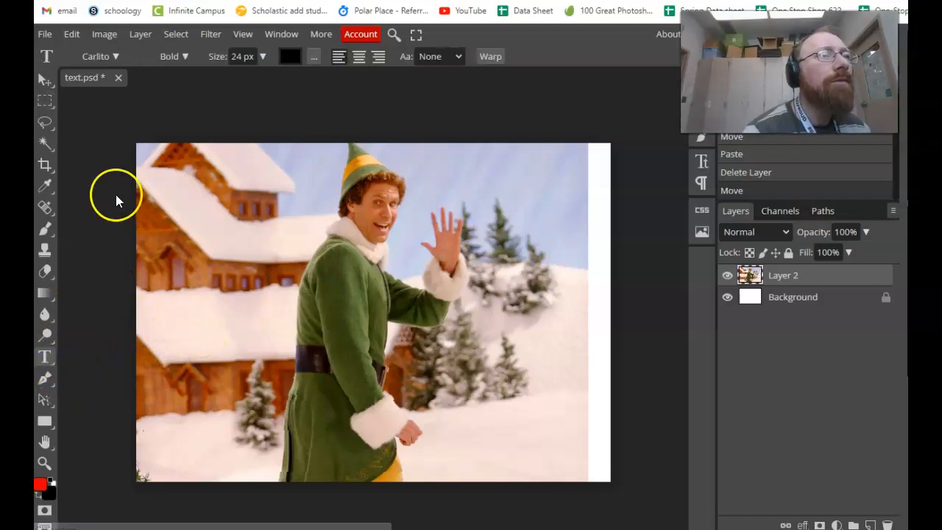
pyautogui.click(251, 290)
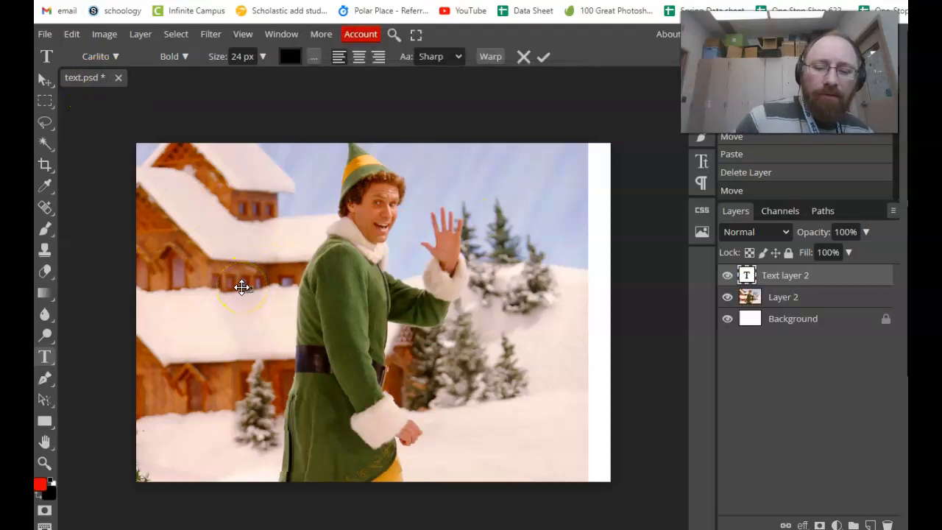
pyautogui.click(252, 289)
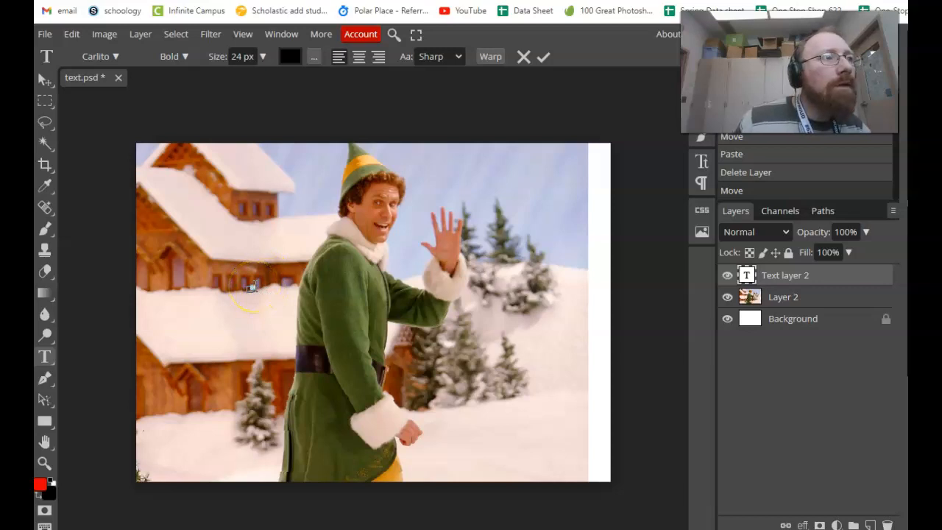
# Set the font size of the "elf" text to 1550 px and commit the text
pyautogui.moveTo(245, 56); pyautogui.dragTo(271, 79)
pyautogui.click(263, 57)
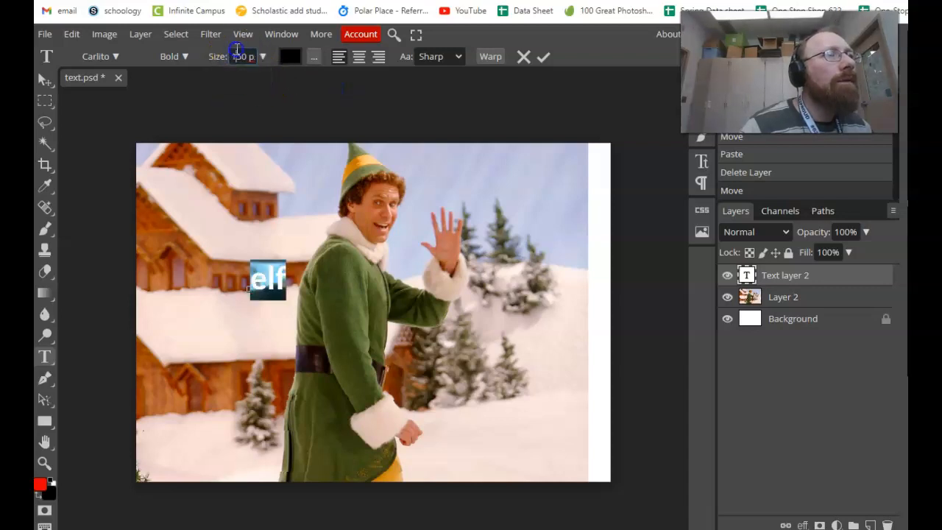
pyautogui.moveTo(231, 56); pyautogui.dragTo(238, 55)
pyautogui.click(391, 93)
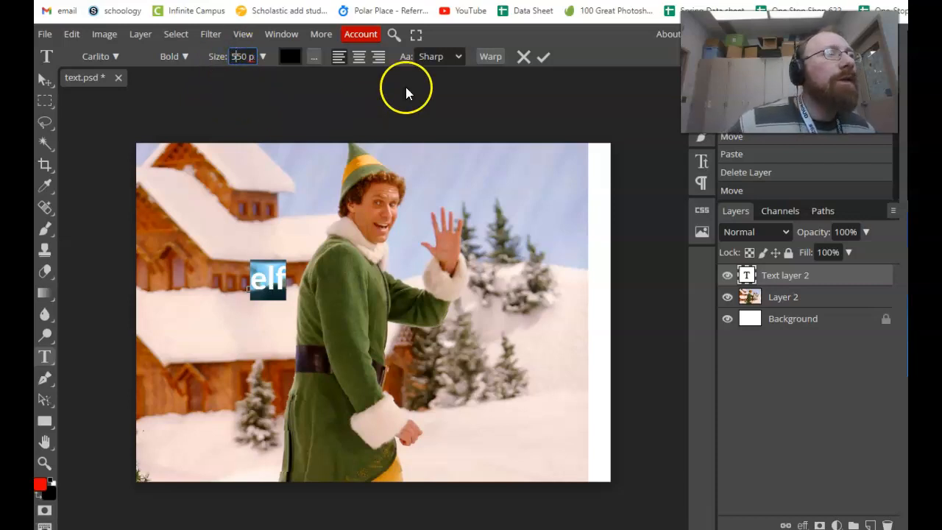
pyautogui.moveTo(235, 56); pyautogui.dragTo(233, 56)
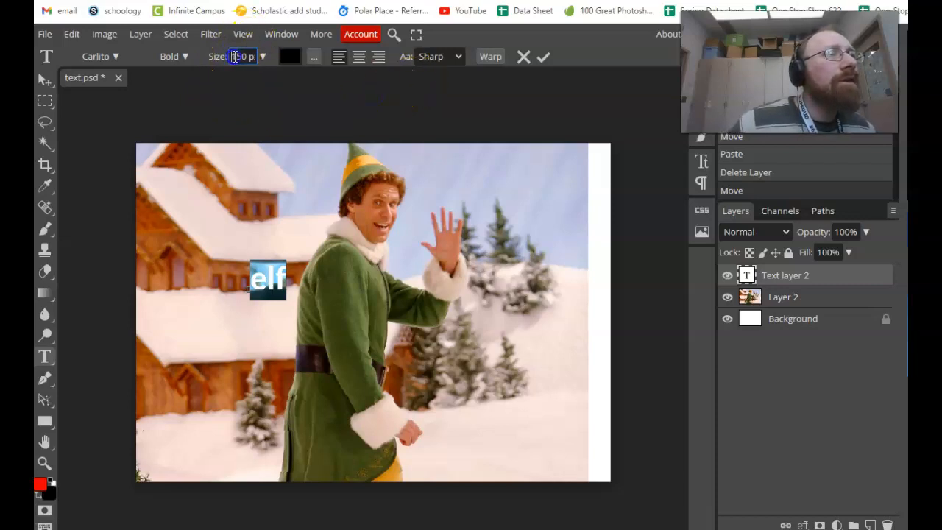
pyautogui.write('550')
pyautogui.press('Return')
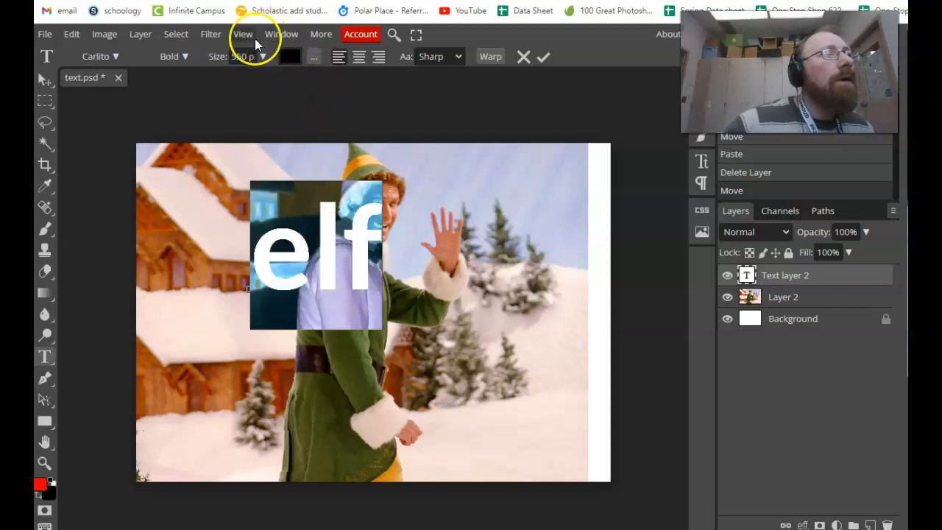
pyautogui.click(231, 55)
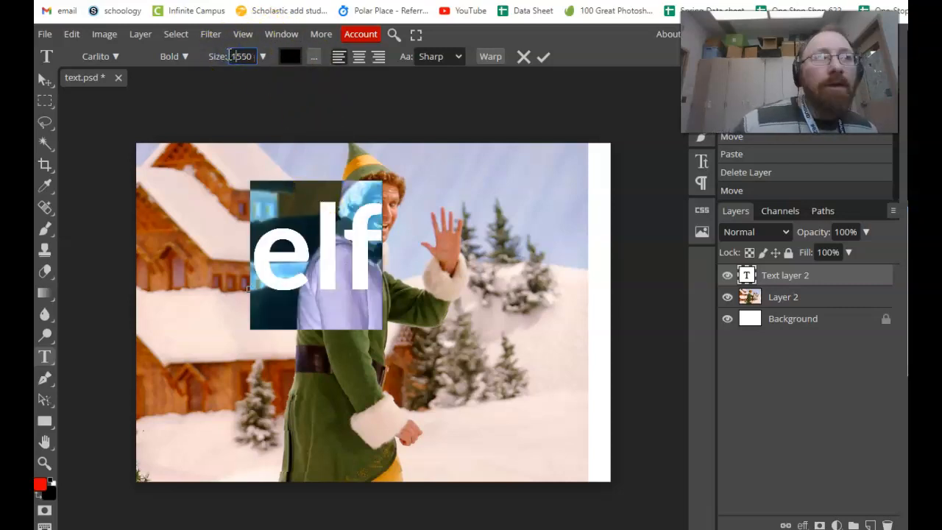
pyautogui.write('1')
pyautogui.press('Return')
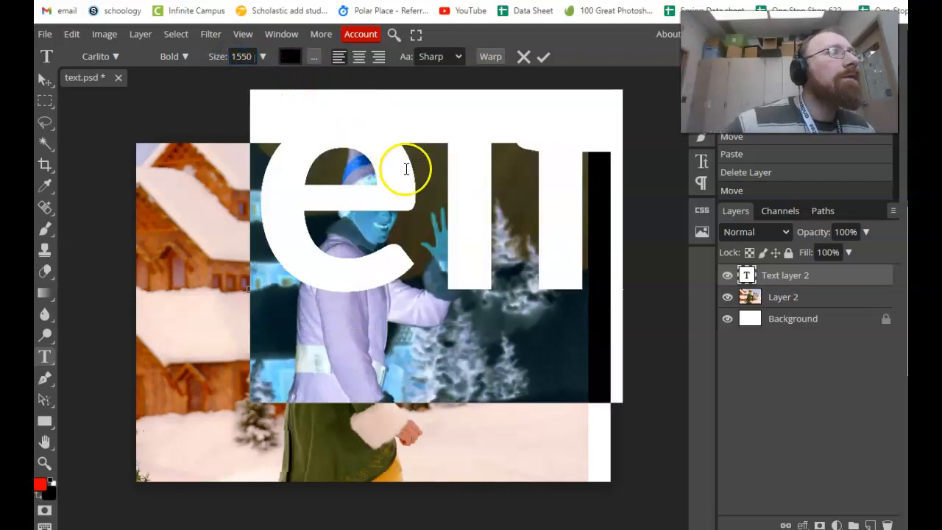
pyautogui.click(544, 56)
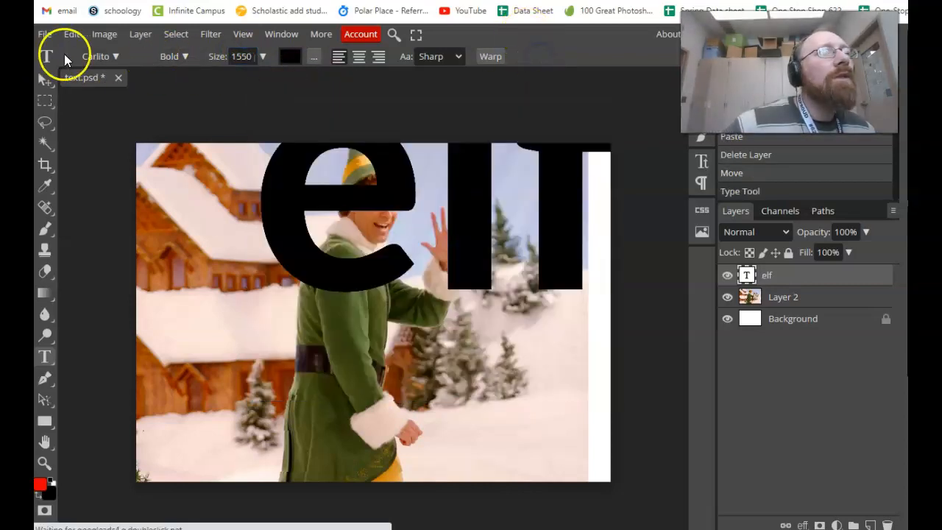
# Move the "elf" text down and left so the whole word covers the character and fits inside the canvas
pyautogui.click(45, 79)
pyautogui.moveTo(442, 271); pyautogui.dragTo(351, 389)
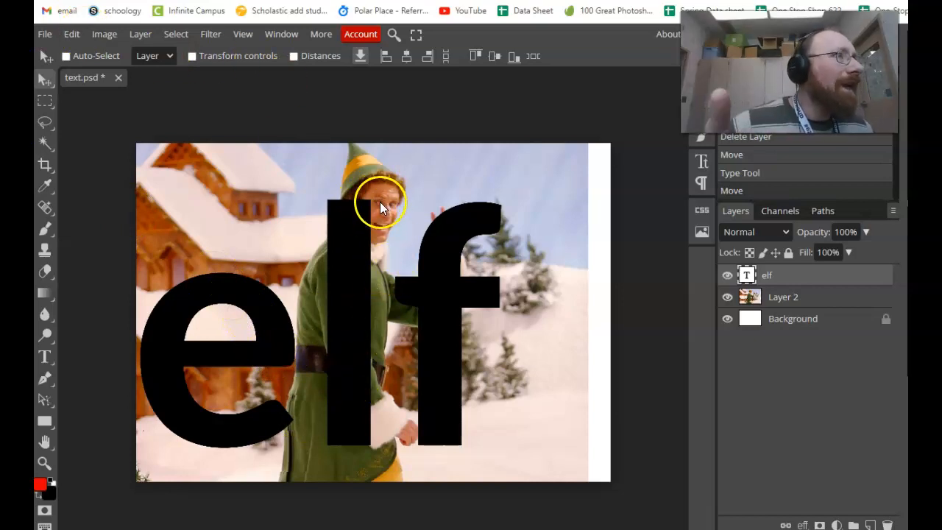
pyautogui.moveTo(472, 317)
pyautogui.mouseDown()
pyautogui.moveTo(468, 350)
pyautogui.moveTo(437, 324)
pyautogui.moveTo(452, 316)
pyautogui.moveTo(453, 328)
pyautogui.moveTo(461, 295)
pyautogui.moveTo(454, 318)
pyautogui.mouseUp()
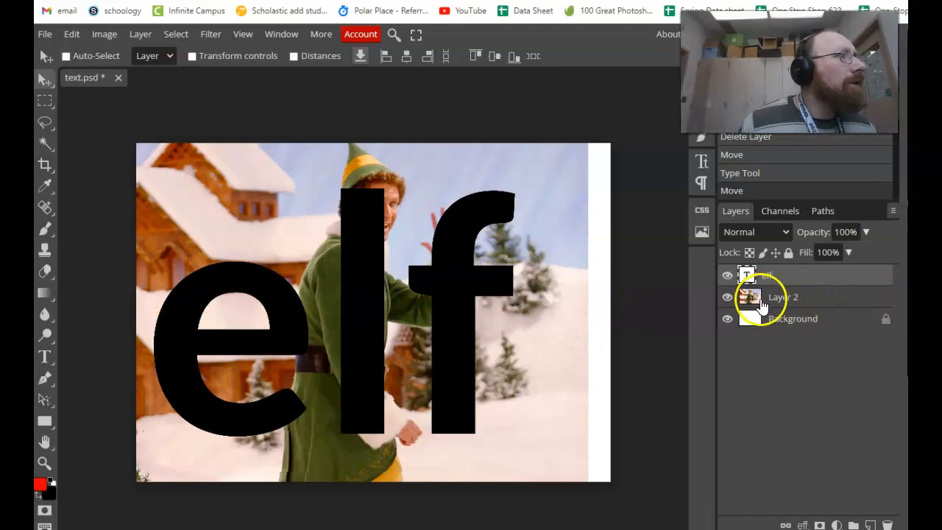
# Place Layer 2 above the "elf" text layer and clip it to the text with a clipping mask
pyautogui.moveTo(751, 297); pyautogui.dragTo(755, 269)
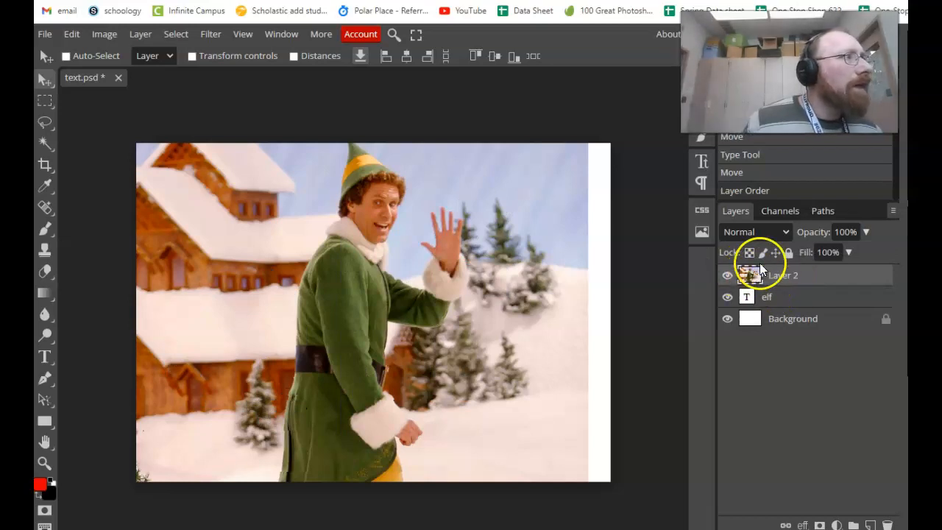
pyautogui.click(766, 302)
pyautogui.click(804, 304)
pyautogui.rightClick(818, 281)
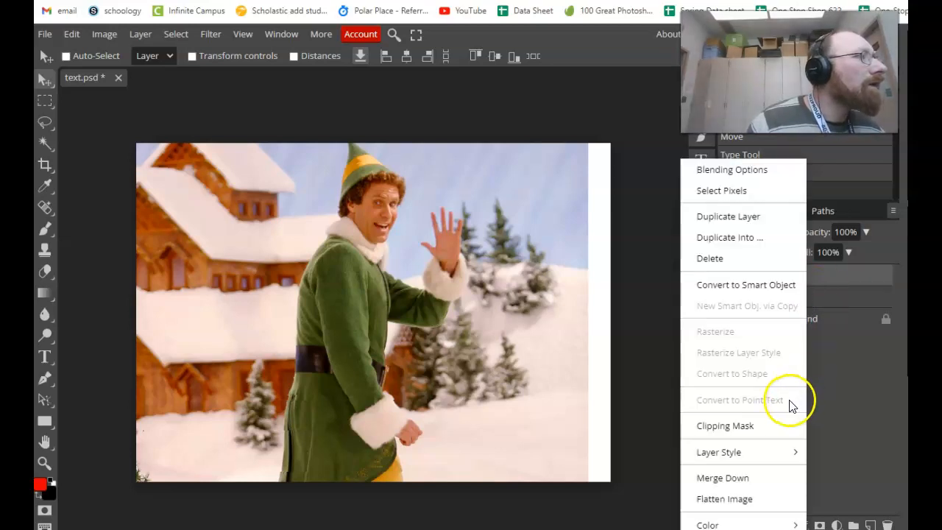
pyautogui.click(720, 434)
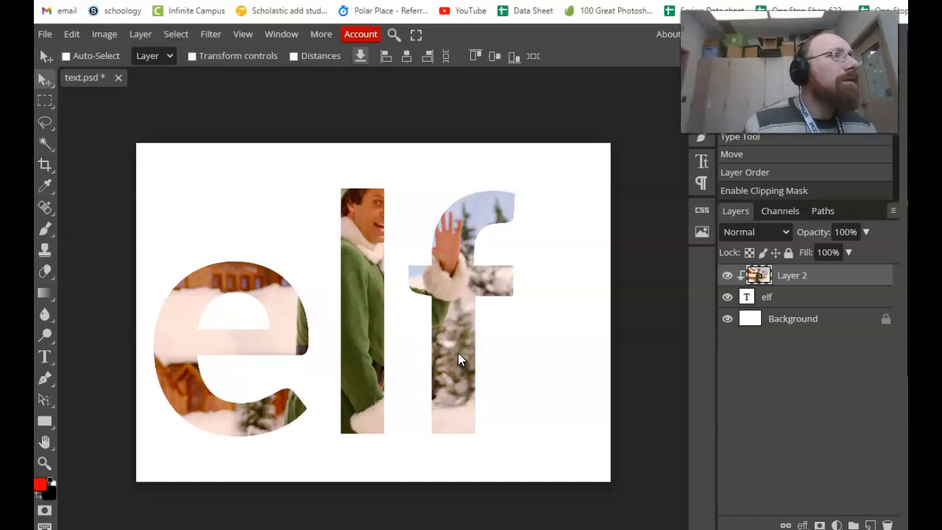
# Place an unclipped duplicate of Layer 2 directly beneath the "elf" text layer
pyautogui.rightClick(758, 277)
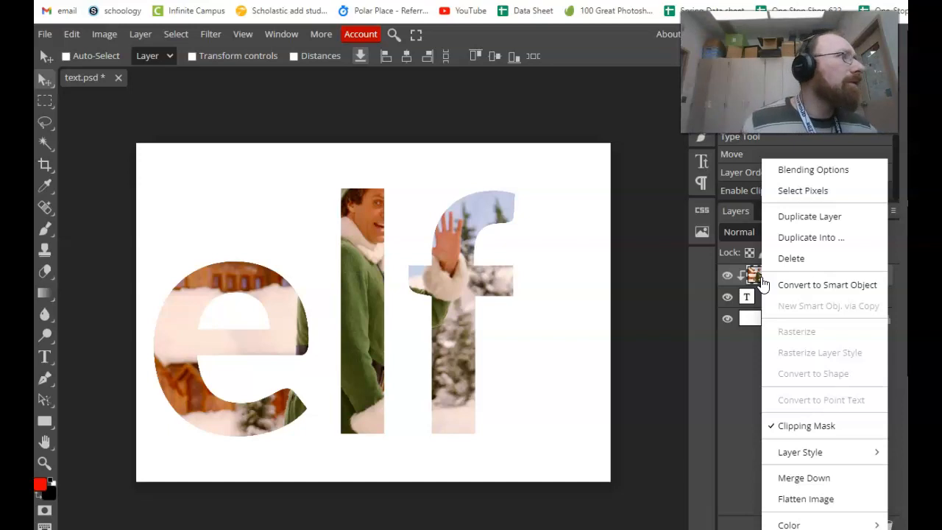
pyautogui.click(806, 217)
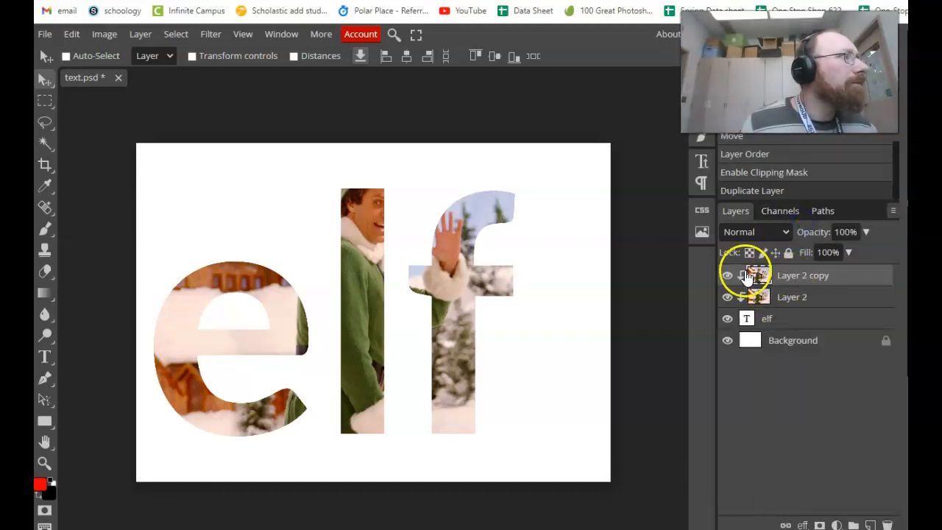
pyautogui.rightClick(745, 273)
pyautogui.click(790, 425)
pyautogui.click(748, 277)
pyautogui.moveTo(748, 279); pyautogui.dragTo(758, 322)
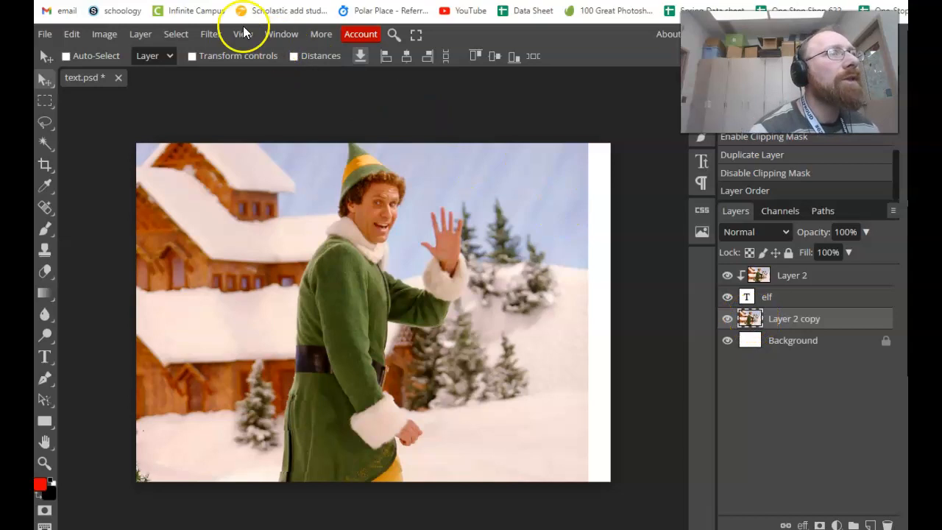
# Apply a Gaussian Blur with a 114 px radius to the photo copy beneath the text
pyautogui.click(211, 35)
pyautogui.click(243, 211)
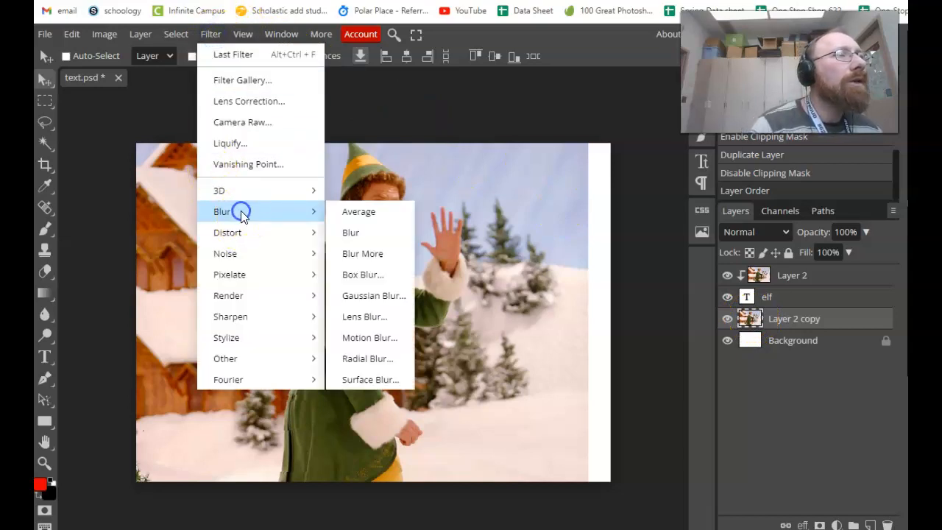
pyautogui.click(352, 298)
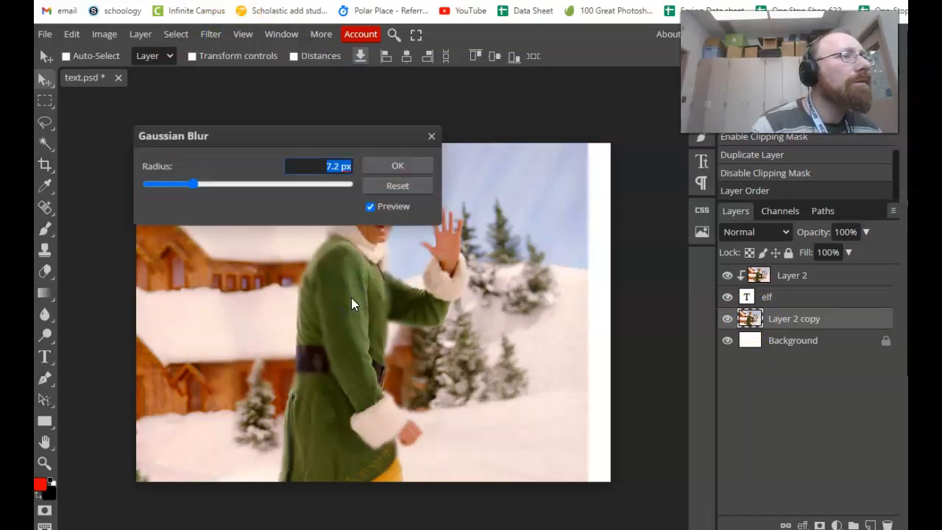
pyautogui.click(303, 201)
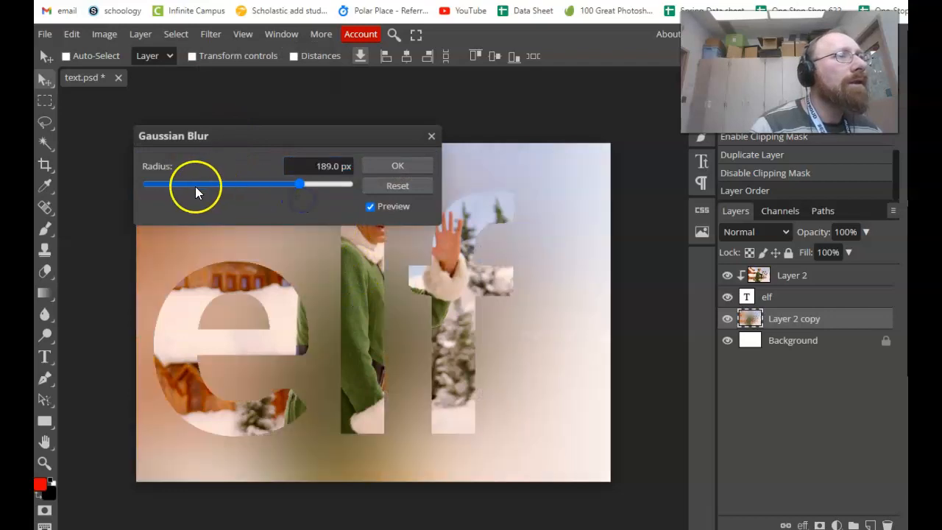
pyautogui.moveTo(301, 188); pyautogui.dragTo(277, 189)
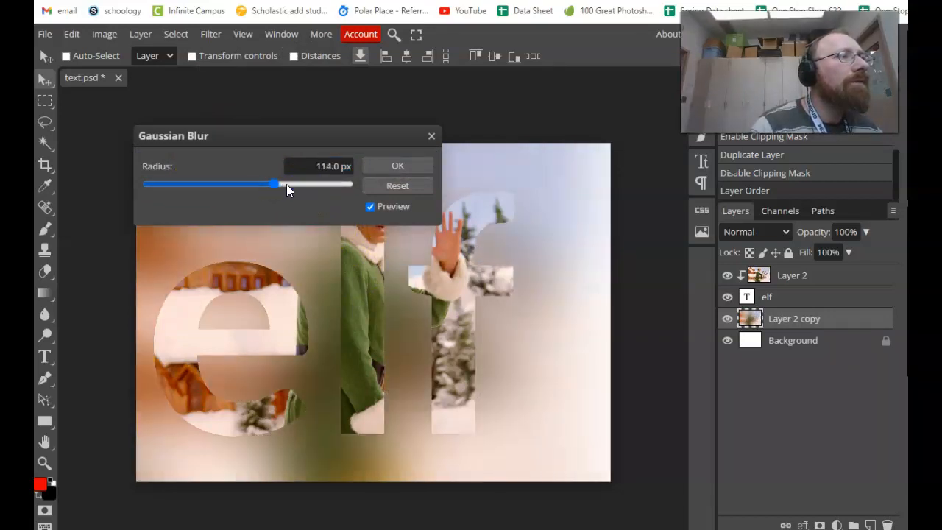
pyautogui.click(398, 162)
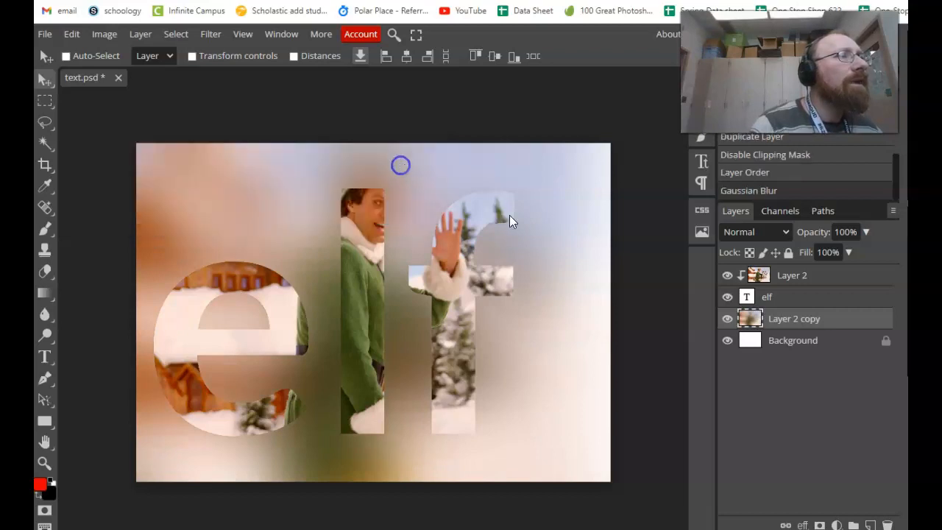
# Duplicate the clipped Layer 2 and give the duplicate a raster mask in the shape of the "elf" text
pyautogui.click(785, 278)
pyautogui.rightClick(756, 284)
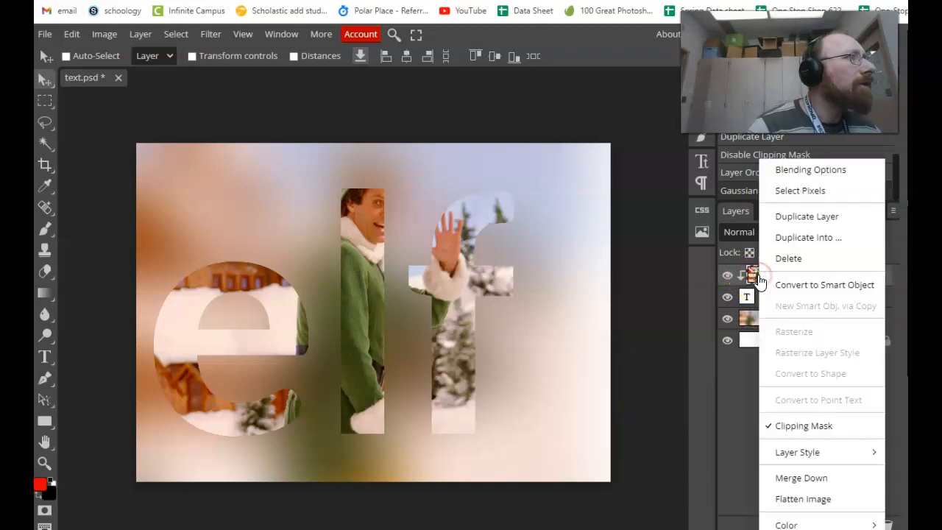
pyautogui.click(790, 222)
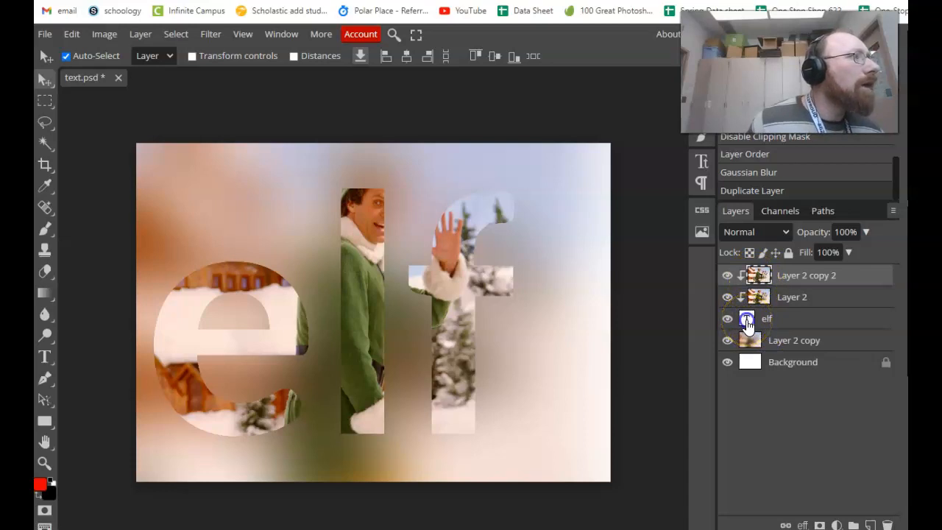
pyautogui.keyDown('ctrl'); pyautogui.click(747, 323); pyautogui.keyUp('ctrl')
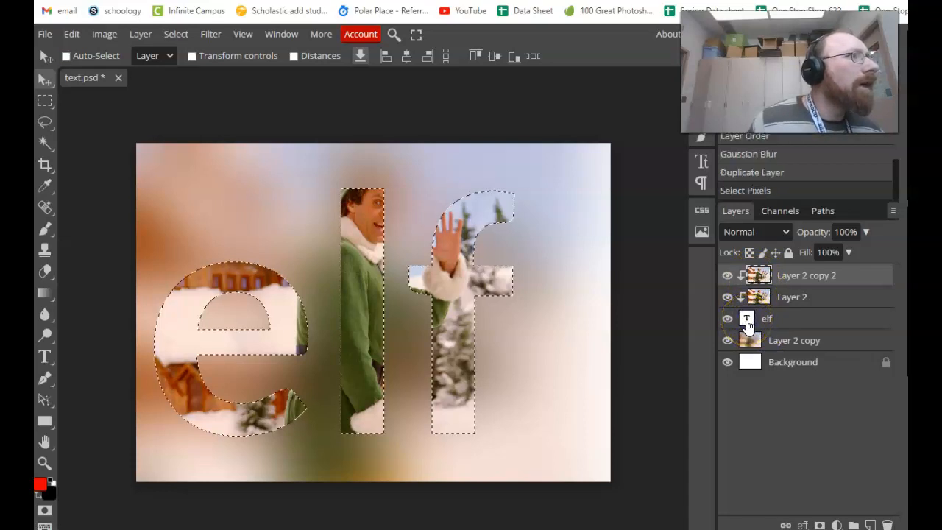
pyautogui.click(758, 280)
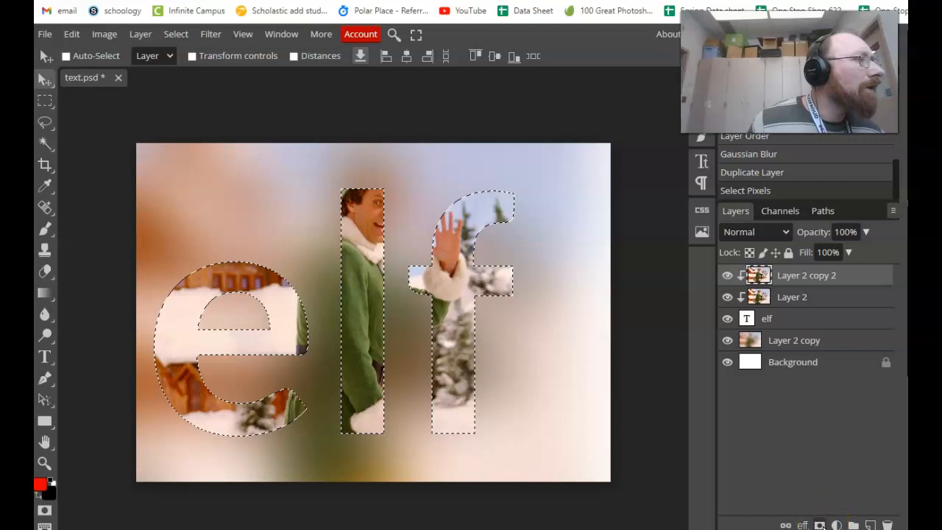
pyautogui.click(820, 525)
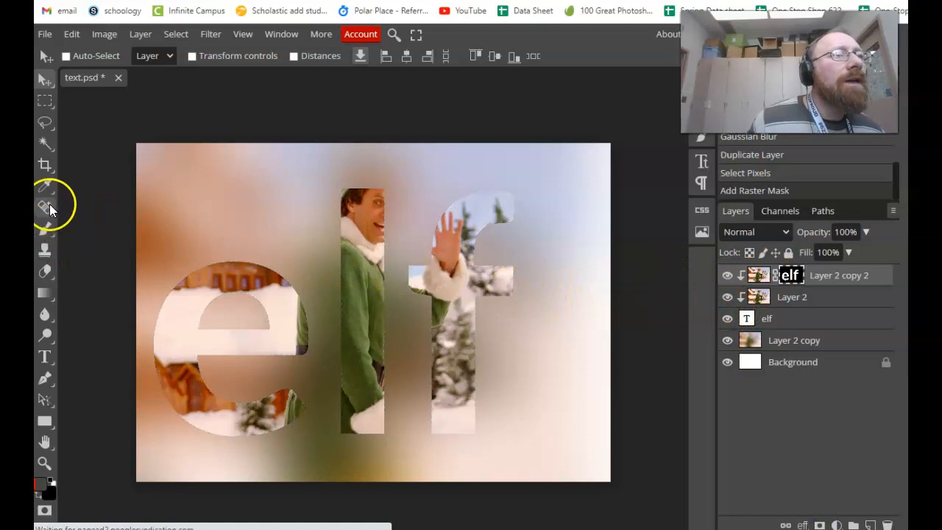
# Set up the Brush tool with a white foreground colour, a size of 307 px and 34% hardness
pyautogui.click(47, 228)
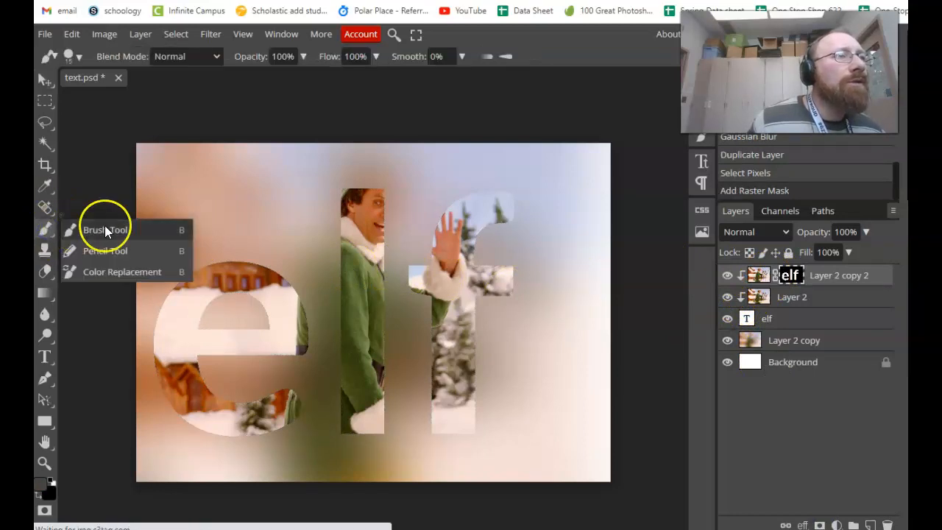
pyautogui.click(105, 225)
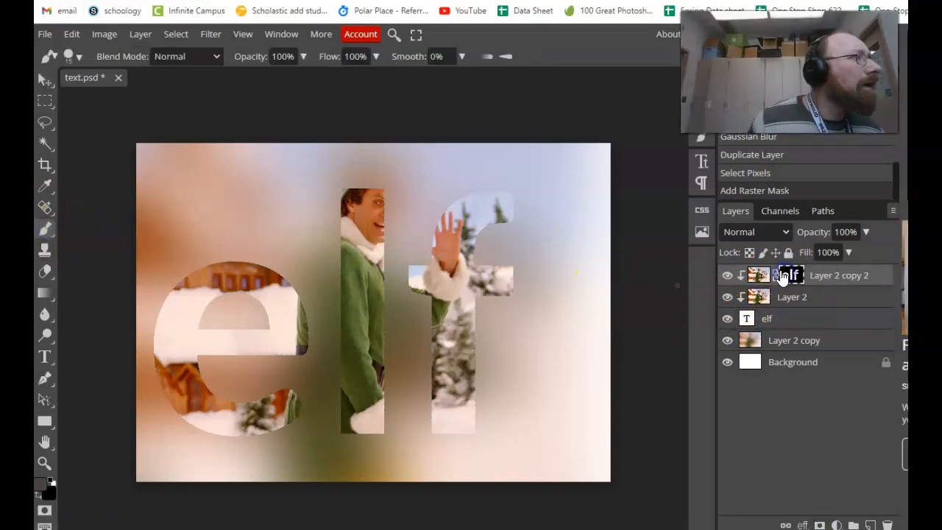
pyautogui.click(45, 484)
pyautogui.moveTo(155, 198); pyautogui.dragTo(133, 148)
pyautogui.click(428, 168)
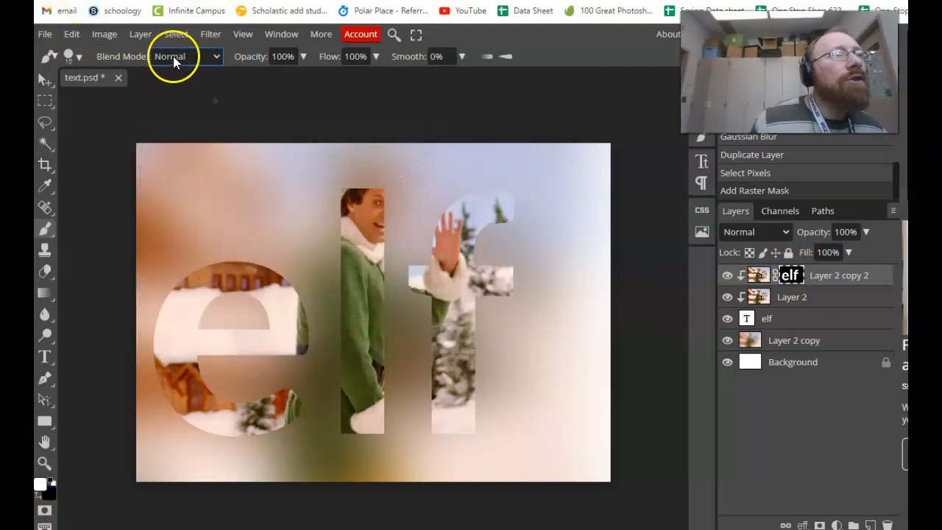
pyautogui.click(76, 56)
pyautogui.moveTo(126, 94); pyautogui.dragTo(204, 93)
pyautogui.moveTo(216, 130); pyautogui.dragTo(173, 134)
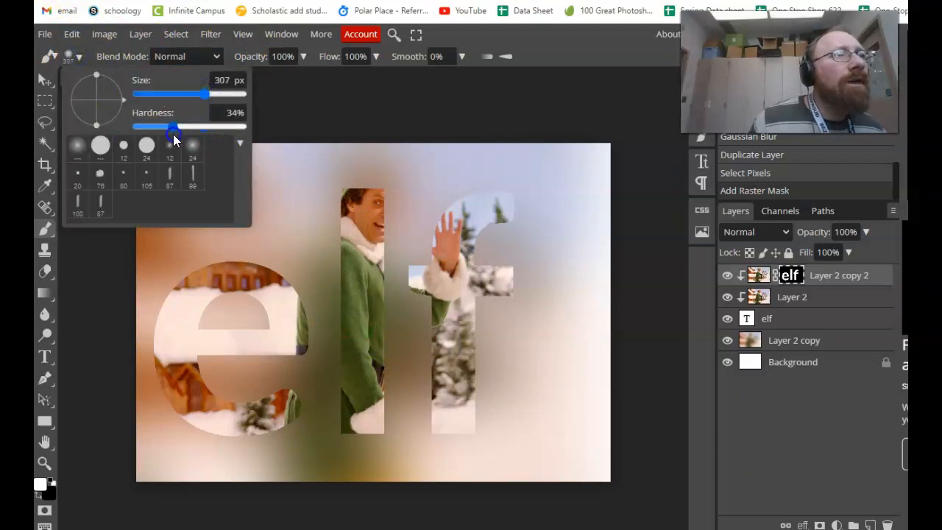
# Release Layer 2 copy 2 from its clipping mask so its raster mask alone controls what shows
pyautogui.click(386, 199)
pyautogui.click(728, 298)
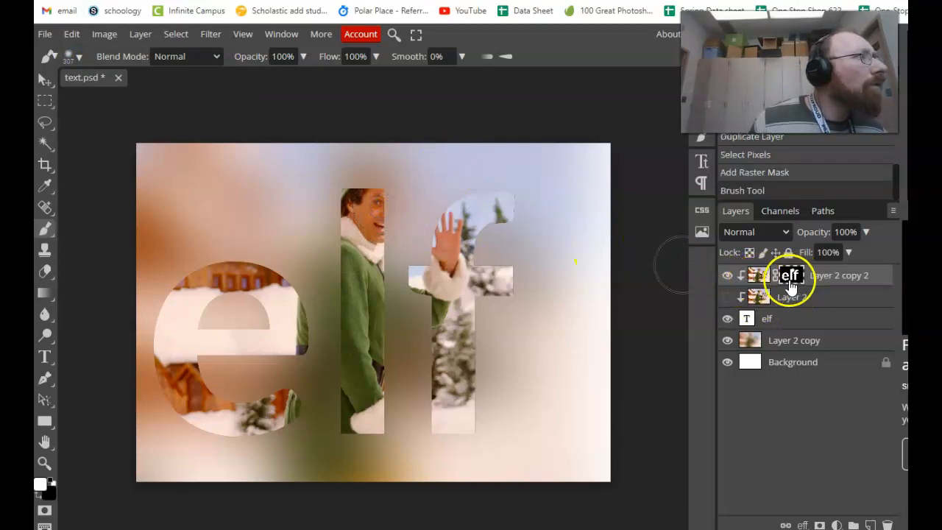
pyautogui.click(759, 276)
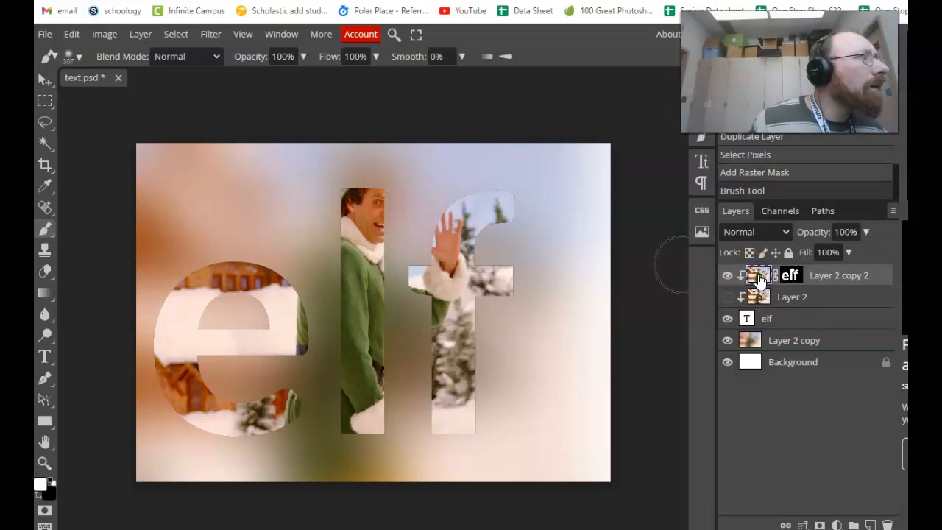
pyautogui.rightClick(759, 278)
pyautogui.click(785, 425)
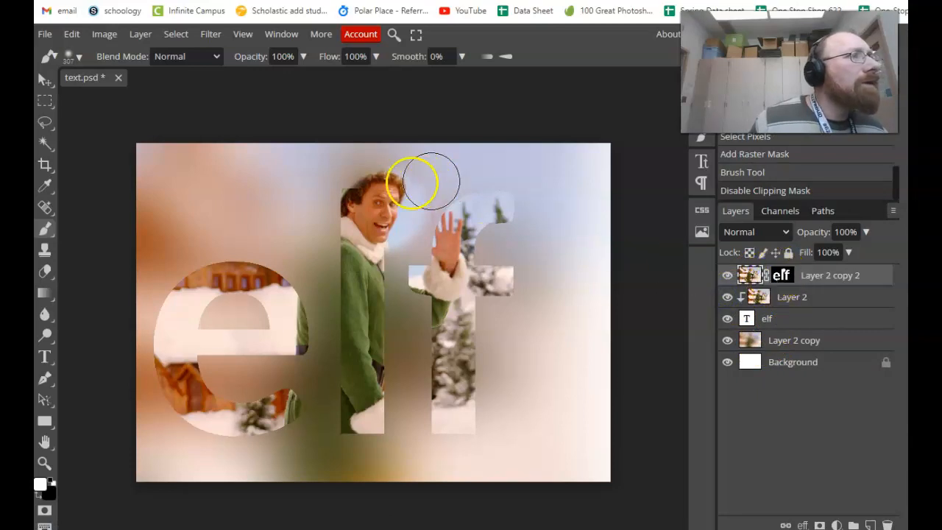
# Paint white on the Layer 2 copy 2 mask over the character's hat, face, raised arm and hand, and lowered hand
pyautogui.moveTo(377, 191); pyautogui.dragTo(371, 194)
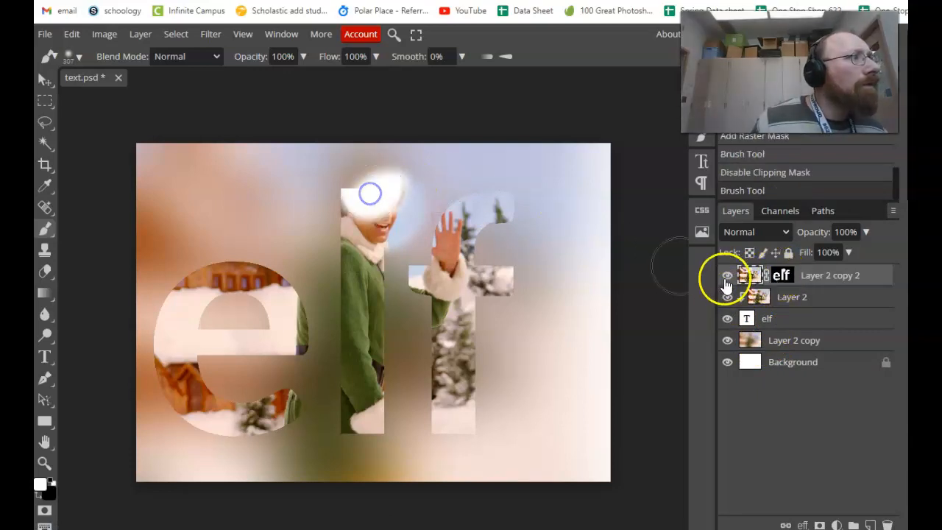
pyautogui.hotkey('ctrl', 'z')
pyautogui.click(782, 275)
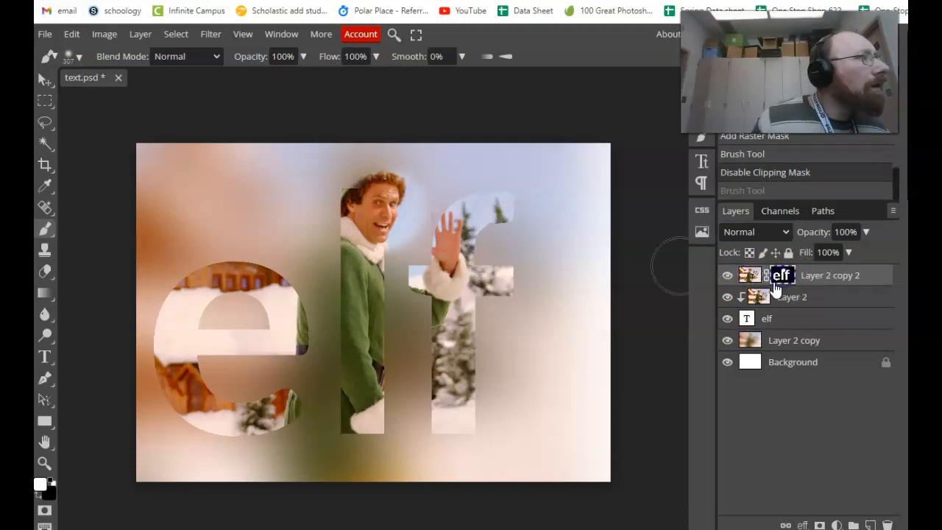
pyautogui.moveTo(394, 170)
pyautogui.mouseDown()
pyautogui.moveTo(372, 187)
pyautogui.moveTo(362, 160)
pyautogui.moveTo(385, 257)
pyautogui.mouseUp()
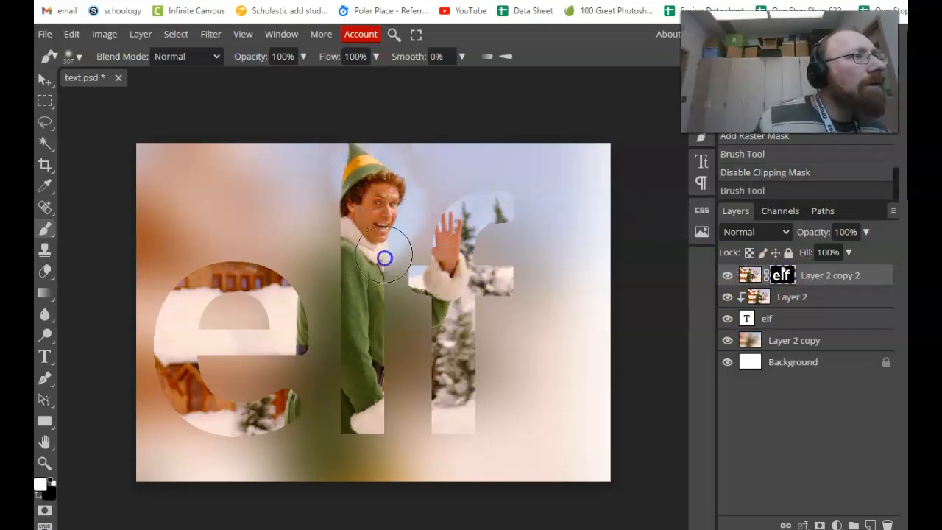
pyautogui.moveTo(391, 293)
pyautogui.mouseDown()
pyautogui.moveTo(424, 308)
pyautogui.moveTo(393, 283)
pyautogui.moveTo(398, 273)
pyautogui.mouseUp()
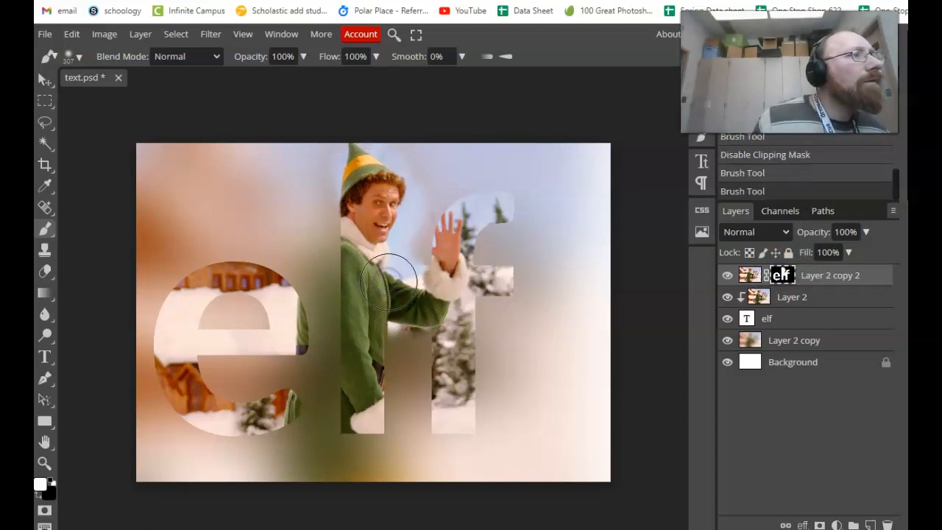
pyautogui.moveTo(433, 229)
pyautogui.mouseDown()
pyautogui.moveTo(431, 221)
pyautogui.moveTo(445, 243)
pyautogui.mouseUp()
pyautogui.moveTo(377, 326)
pyautogui.mouseDown()
pyautogui.moveTo(378, 413)
pyautogui.moveTo(381, 401)
pyautogui.moveTo(391, 435)
pyautogui.mouseUp()
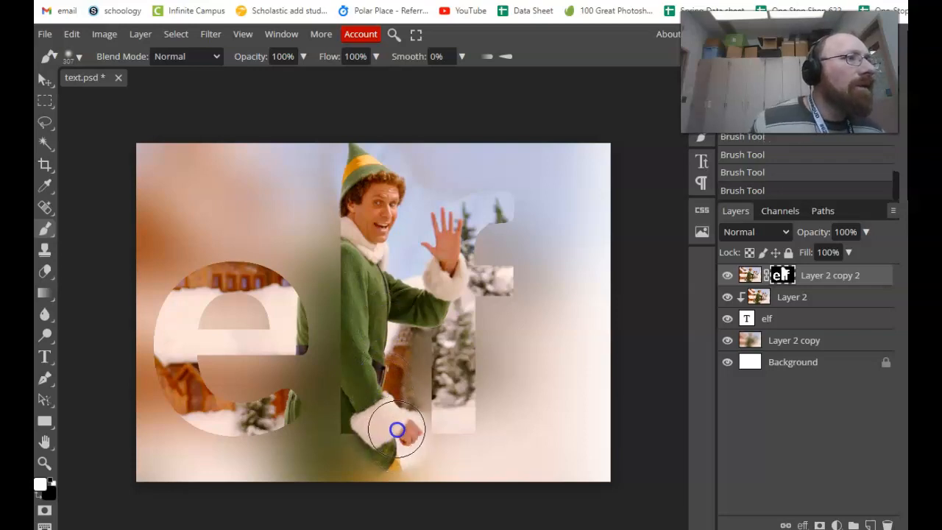
# Load the "elf" text outline as a selection and set the brush to 99 px with a black foreground colour
pyautogui.keyDown('ctrl'); pyautogui.click(747, 319); pyautogui.keyUp('ctrl')
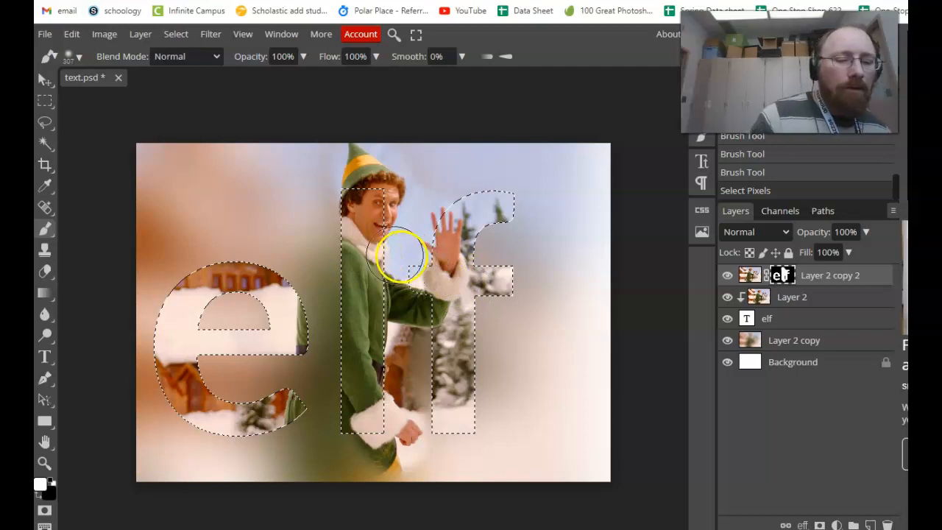
pyautogui.click(79, 56)
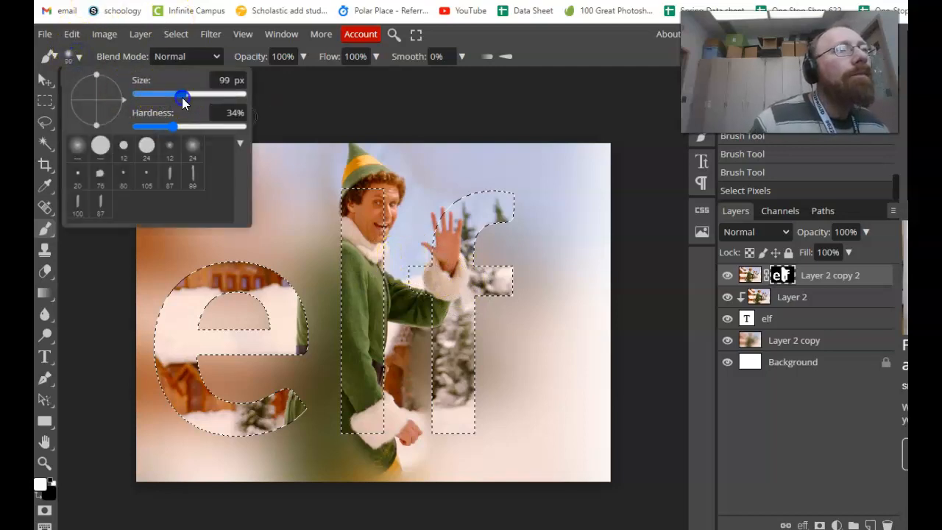
pyautogui.click(44, 493)
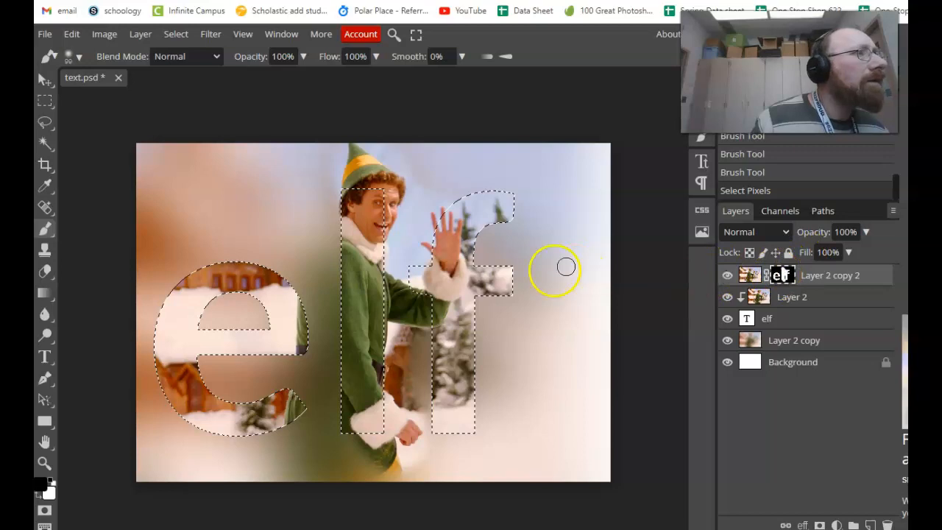
# Paint black on the Layer 2 copy 2 mask around the character's raised arm, waving hand, lower hand and coat to hide leftover background
pyautogui.moveTo(411, 269); pyautogui.dragTo(407, 267)
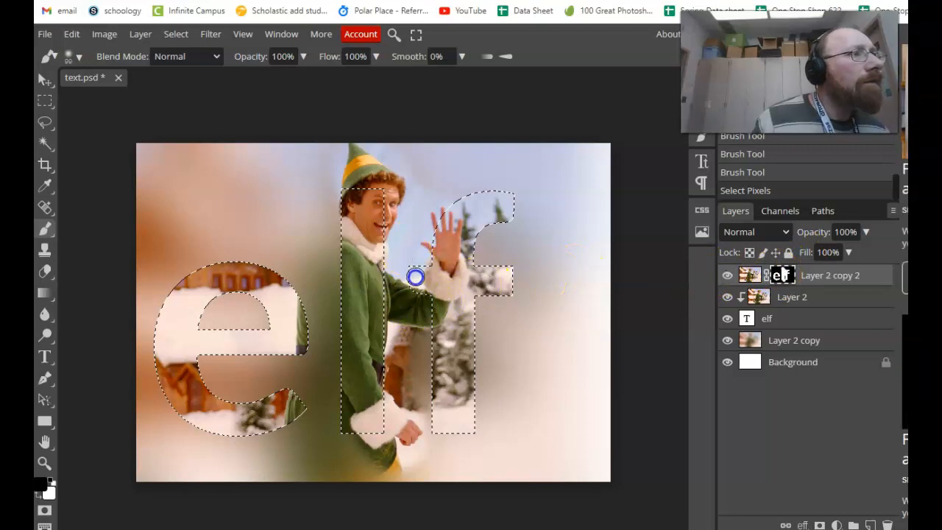
pyautogui.moveTo(413, 271); pyautogui.dragTo(465, 170)
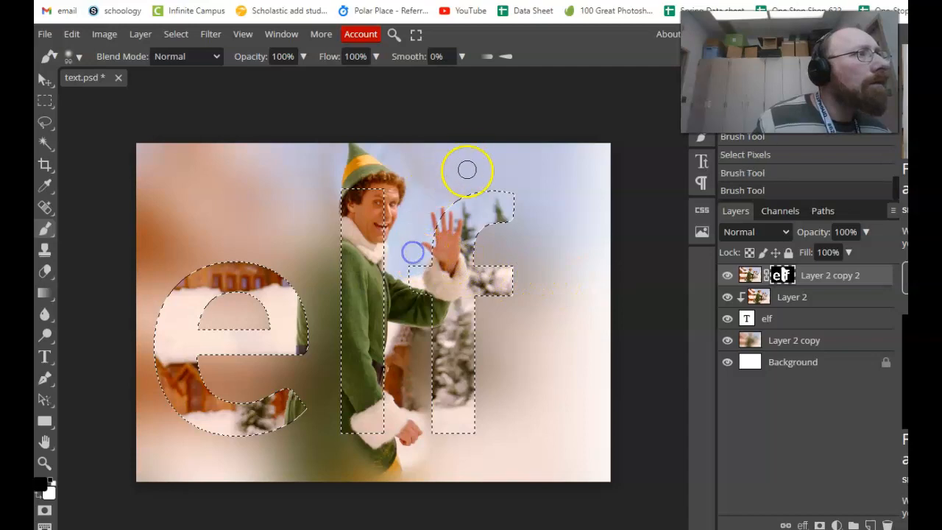
pyautogui.click(533, 199)
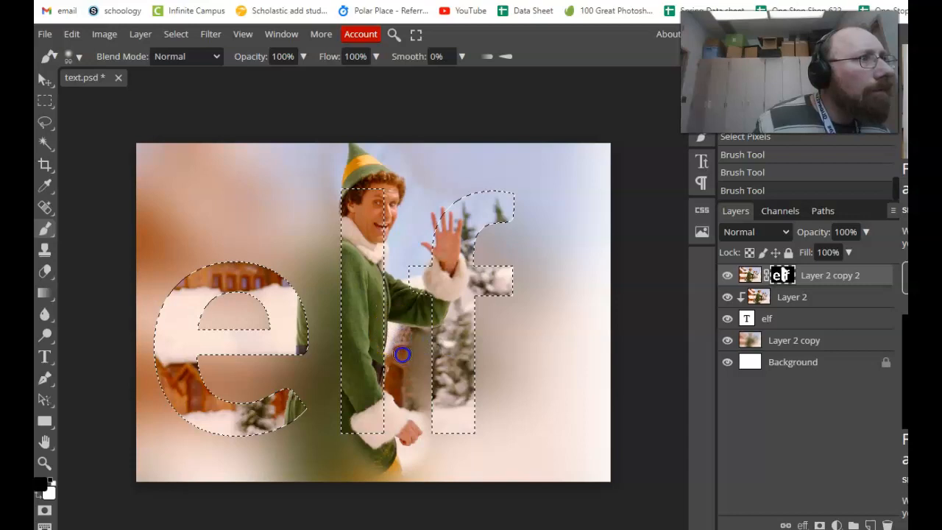
pyautogui.moveTo(394, 377); pyautogui.dragTo(437, 411)
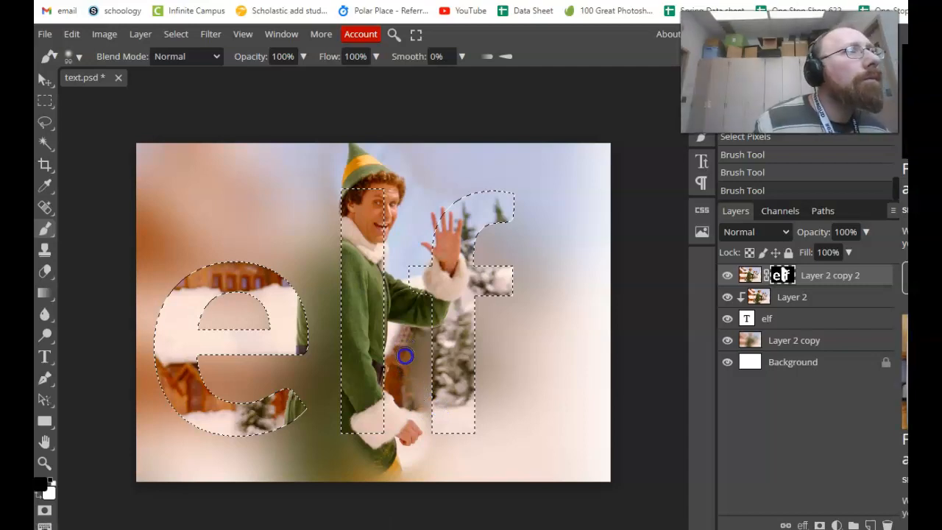
pyautogui.moveTo(422, 342); pyautogui.dragTo(426, 343)
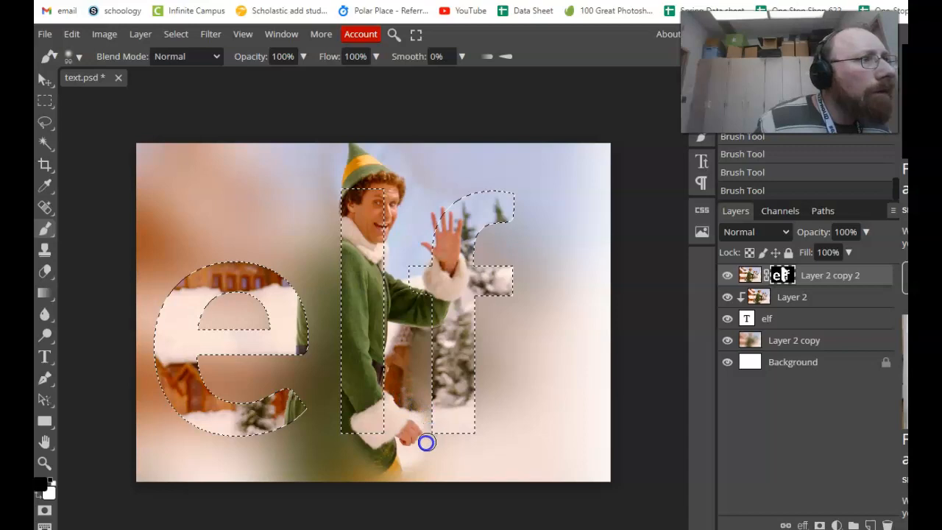
pyautogui.moveTo(393, 450)
pyautogui.mouseDown()
pyautogui.moveTo(374, 442)
pyautogui.moveTo(363, 453)
pyautogui.mouseUp()
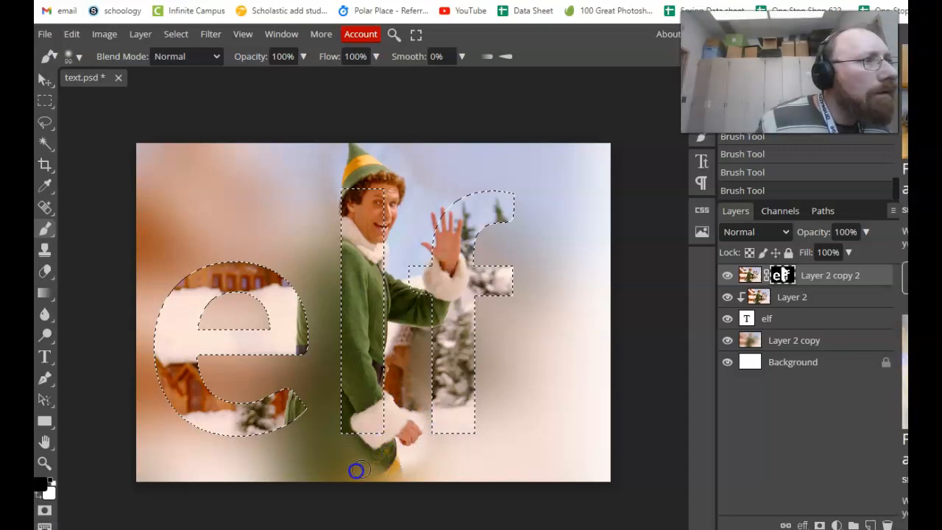
pyautogui.moveTo(375, 466); pyautogui.dragTo(396, 458)
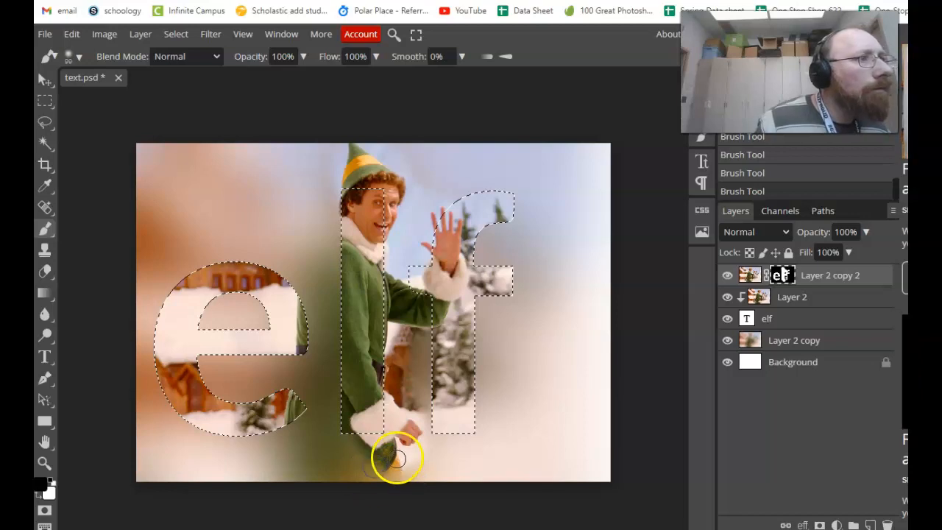
# Toggle the visibility of Layer 2 copy 2 to compare the masked character with the letters beneath
pyautogui.click(727, 276)
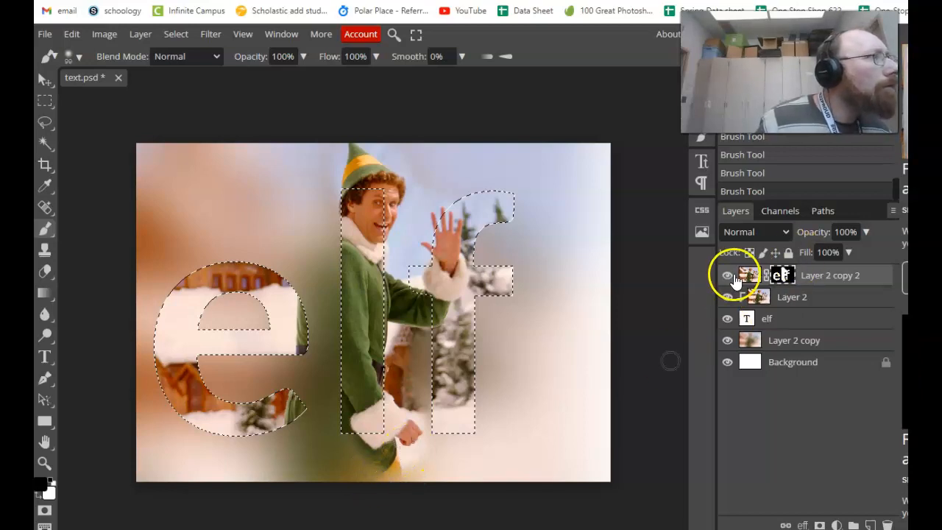
pyautogui.click(727, 276)
pyautogui.click(727, 275)
pyautogui.click(727, 276)
pyautogui.click(435, 185)
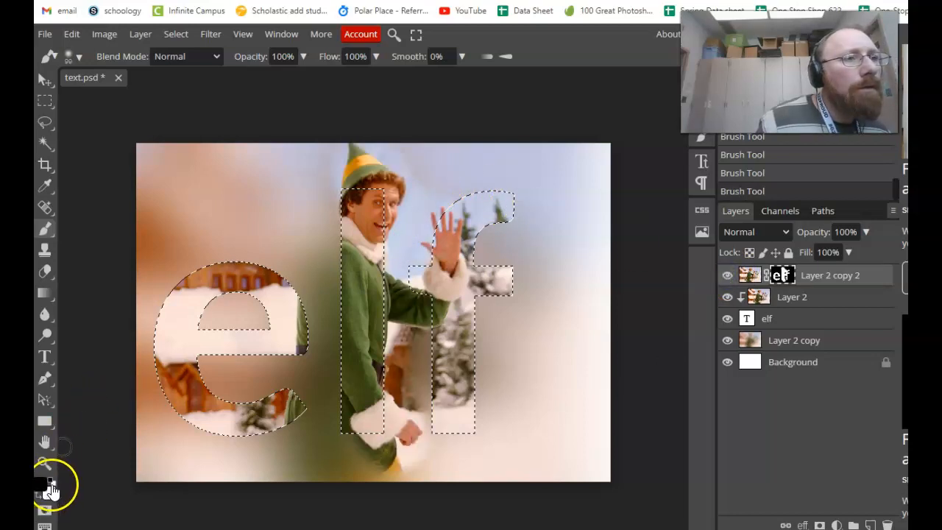
pyautogui.click(727, 276)
pyautogui.click(726, 277)
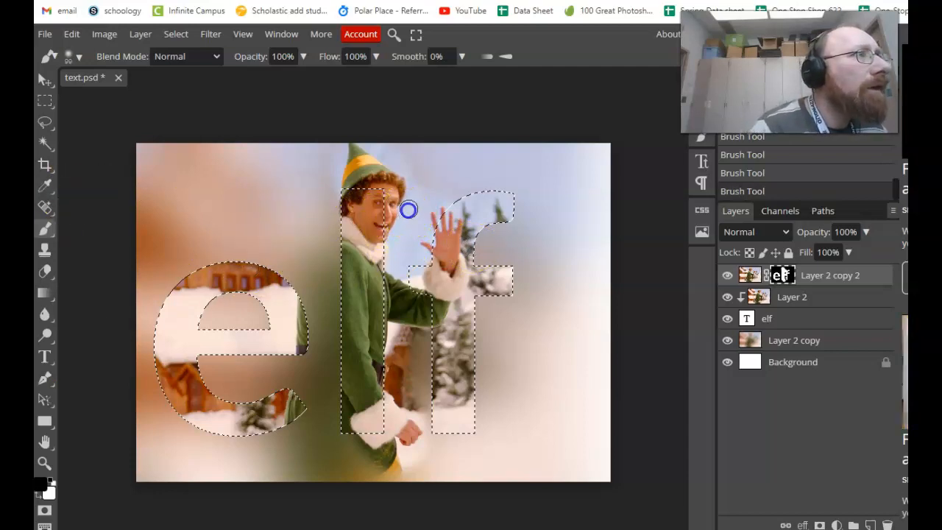
# Hide the blurred Layer 2 copy to examine the character's cut-out edges against white, and show it again
pyautogui.click(728, 340)
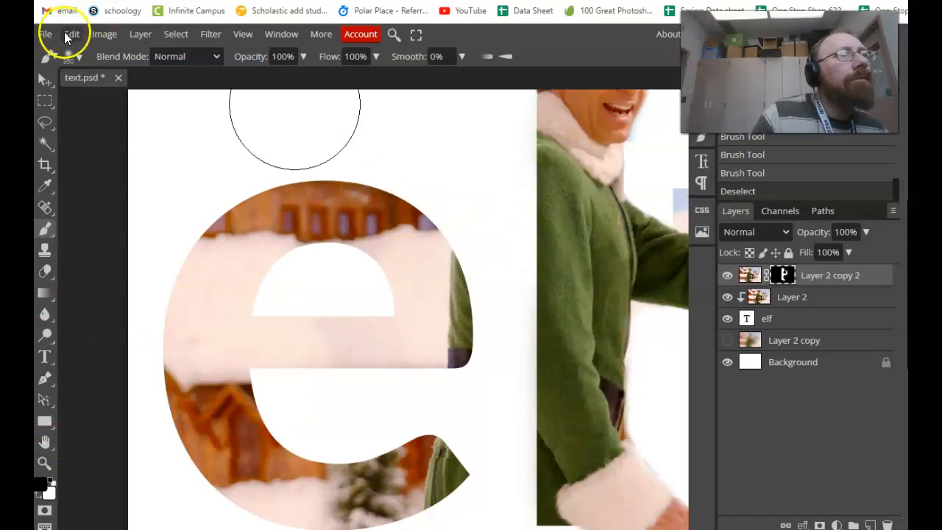
pyautogui.click(43, 79)
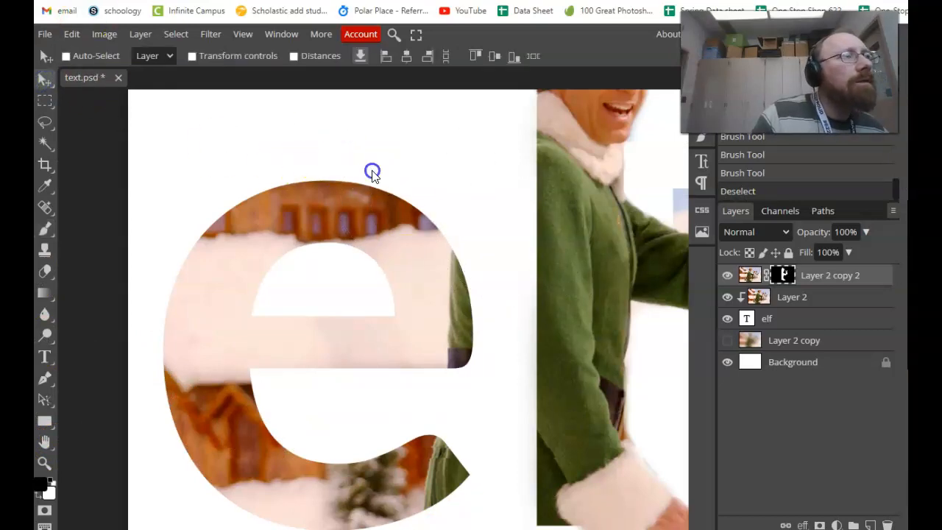
pyautogui.scroll(-1, 372, 175)
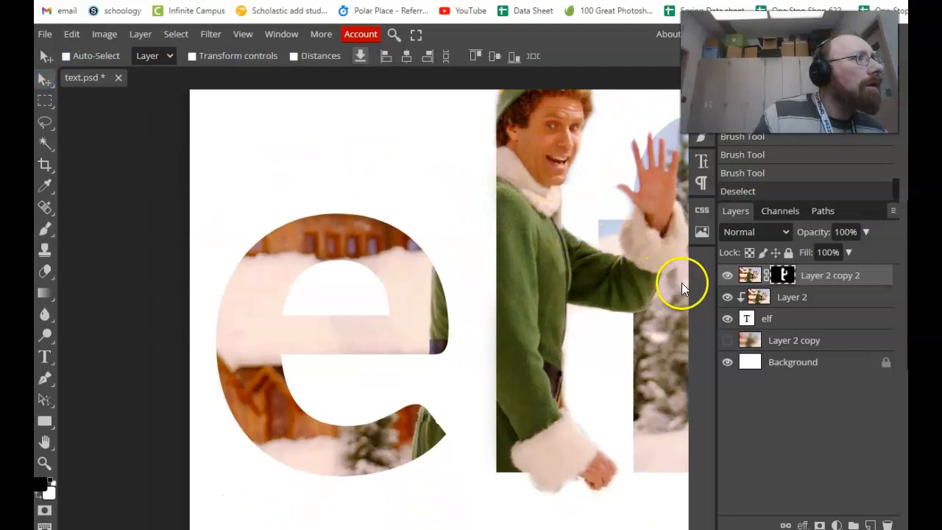
pyautogui.moveTo(421, 288); pyautogui.dragTo(337, 293)
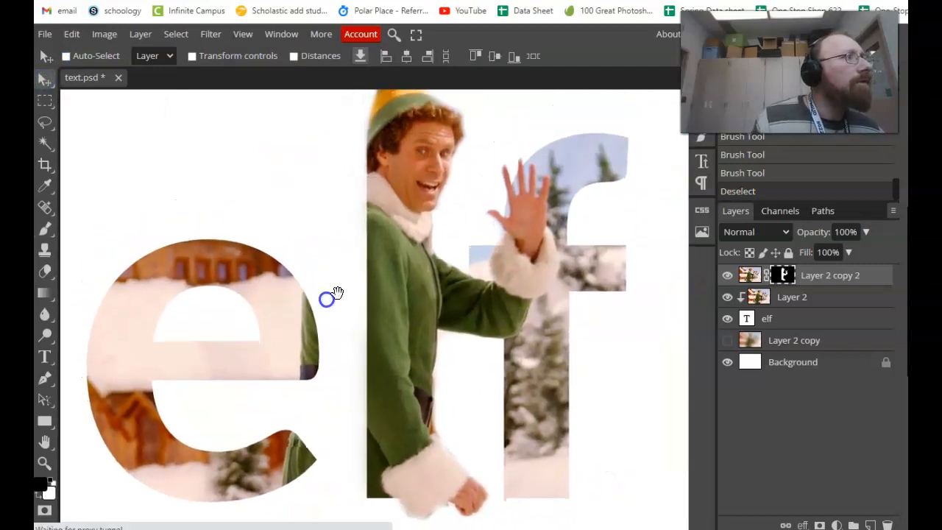
pyautogui.click(727, 340)
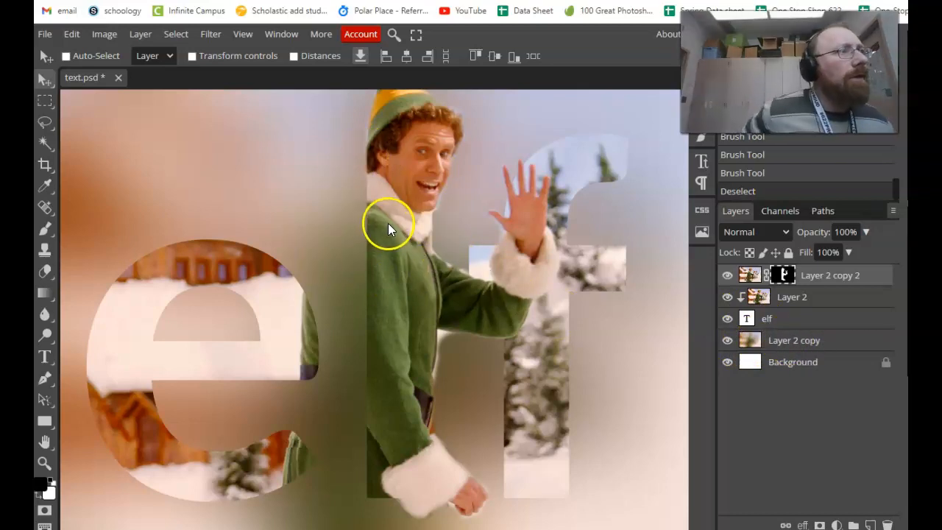
# Add a Drop Shadow layer style to Layer 2 copy 2, keeping the character in view
pyautogui.rightClick(749, 280)
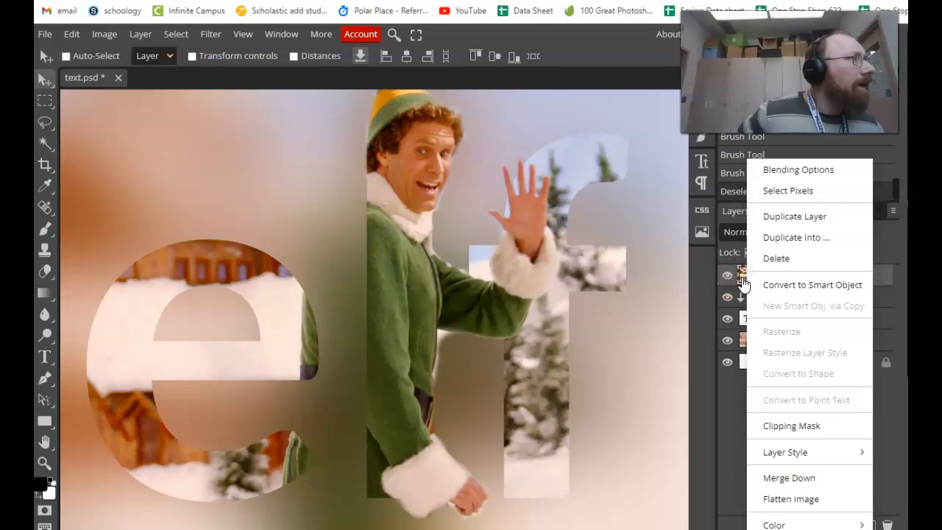
pyautogui.click(779, 173)
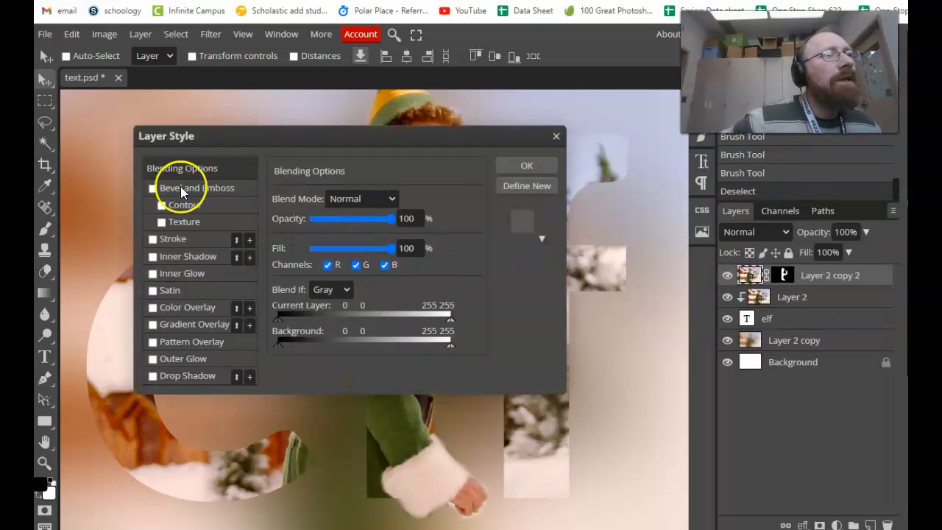
pyautogui.click(188, 376)
pyautogui.moveTo(322, 137); pyautogui.dragTo(699, 124)
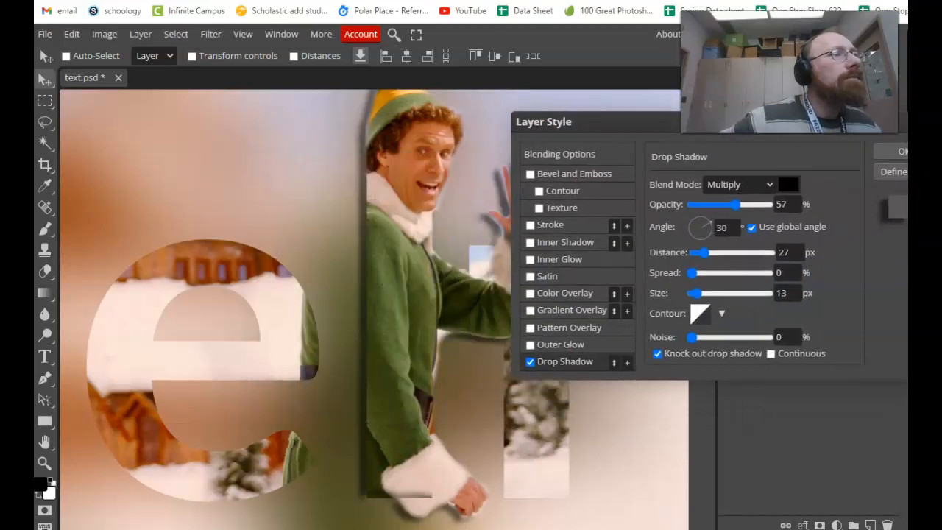
# Set the drop shadow's angle to -140° and distance to 49 px, lower its opacity, increase its size and apply the style
pyautogui.moveTo(695, 246); pyautogui.dragTo(693, 236)
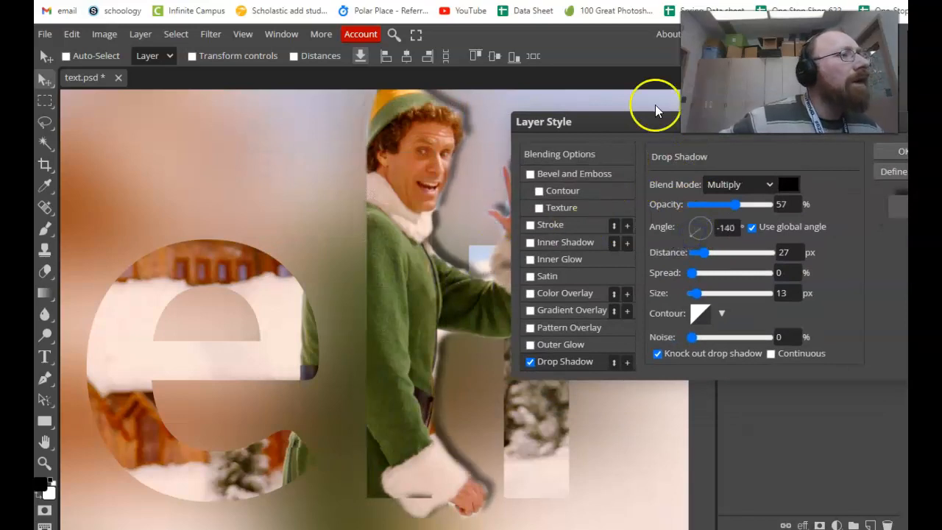
pyautogui.moveTo(705, 252); pyautogui.dragTo(713, 253)
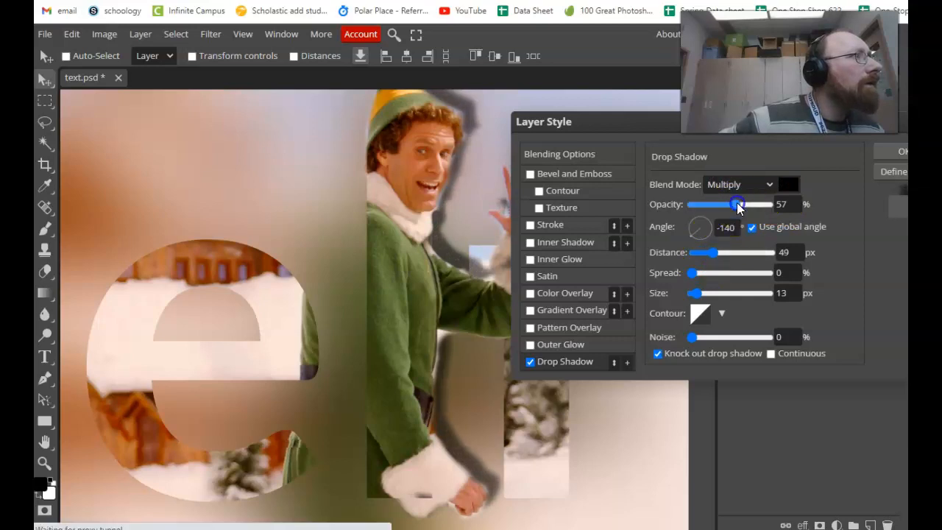
pyautogui.moveTo(741, 205); pyautogui.dragTo(714, 205)
pyautogui.moveTo(696, 293); pyautogui.dragTo(714, 150)
pyautogui.moveTo(640, 128); pyautogui.dragTo(540, 151)
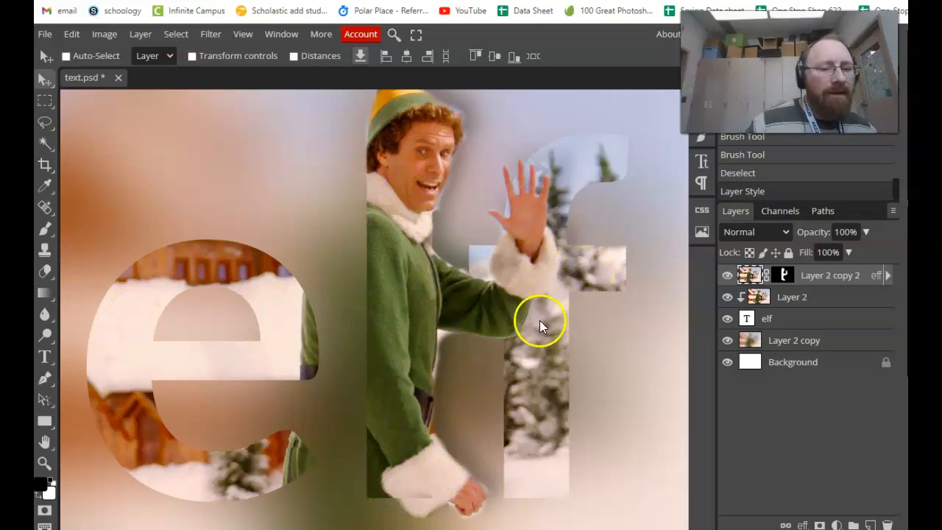
# Export the image as a JPG named "text" at 2100 × 1500 px and 70% quality
pyautogui.click(45, 34)
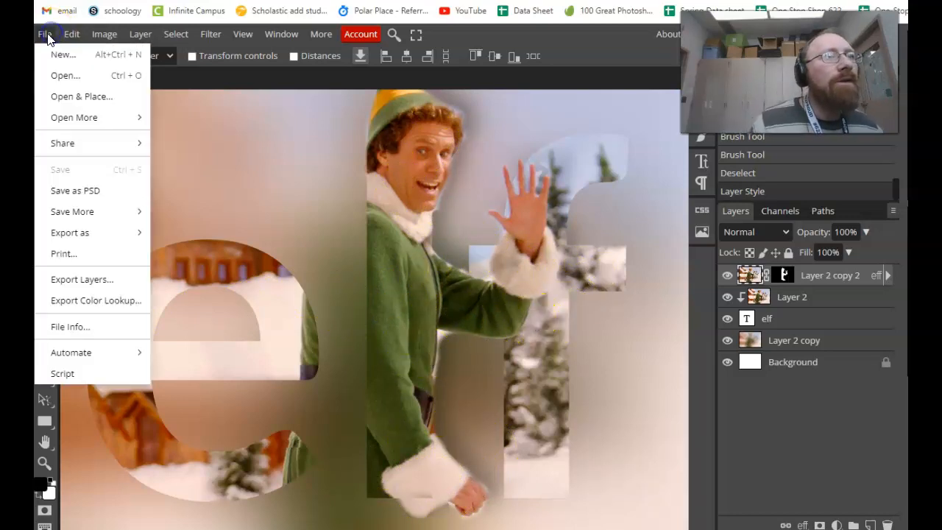
pyautogui.click(99, 233)
pyautogui.click(202, 261)
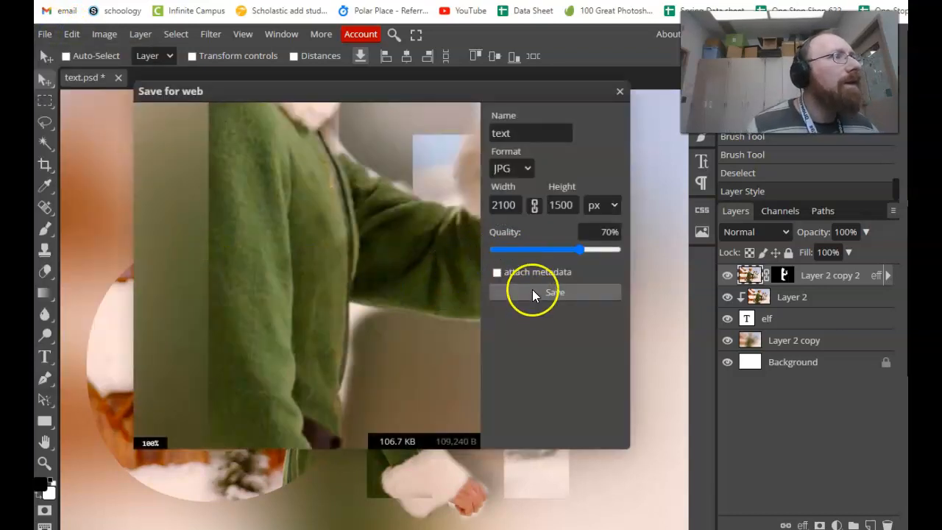
pyautogui.click(557, 293)
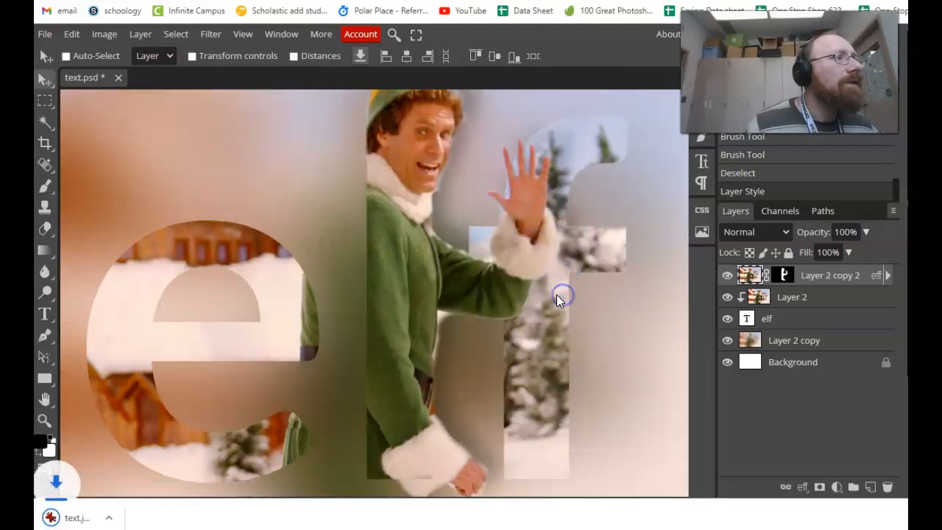